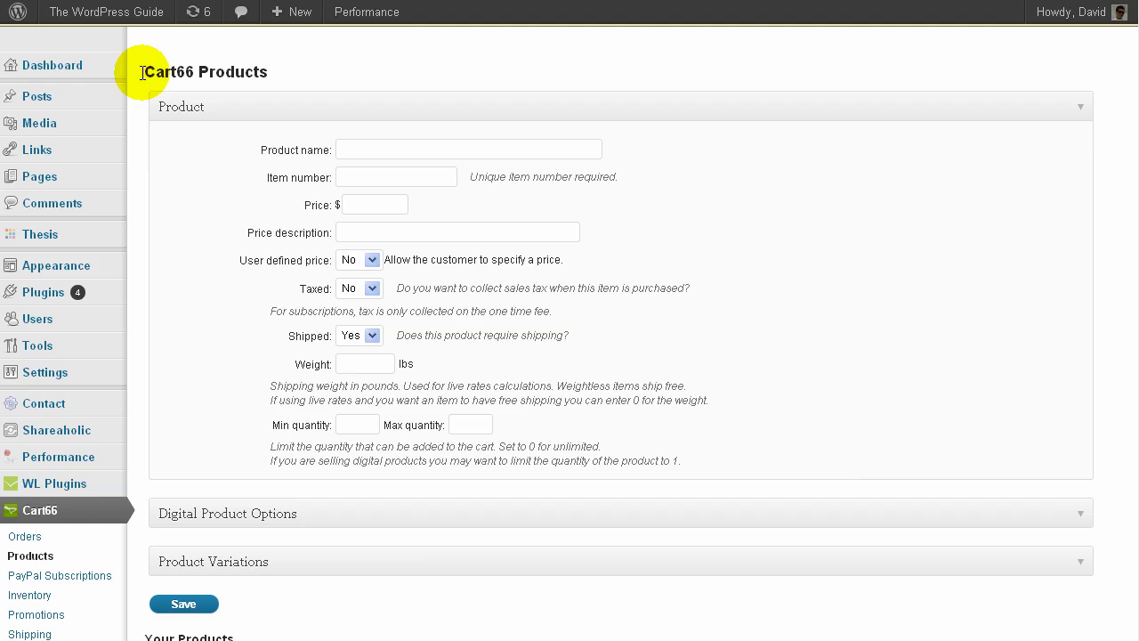
drag(143, 69, 201, 70)
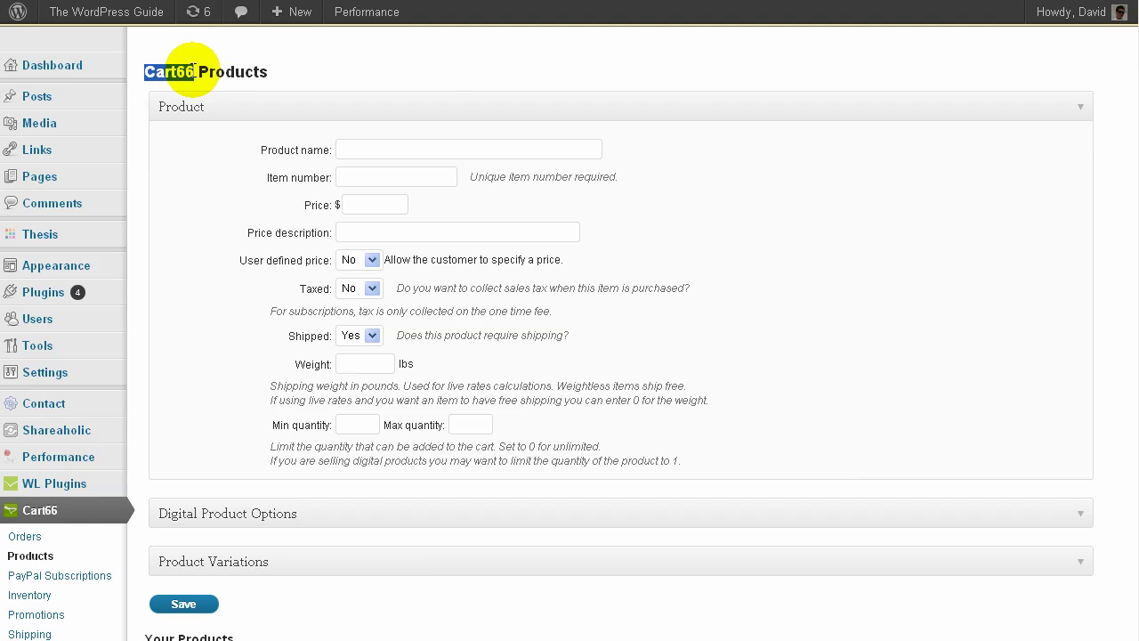
click(416, 63)
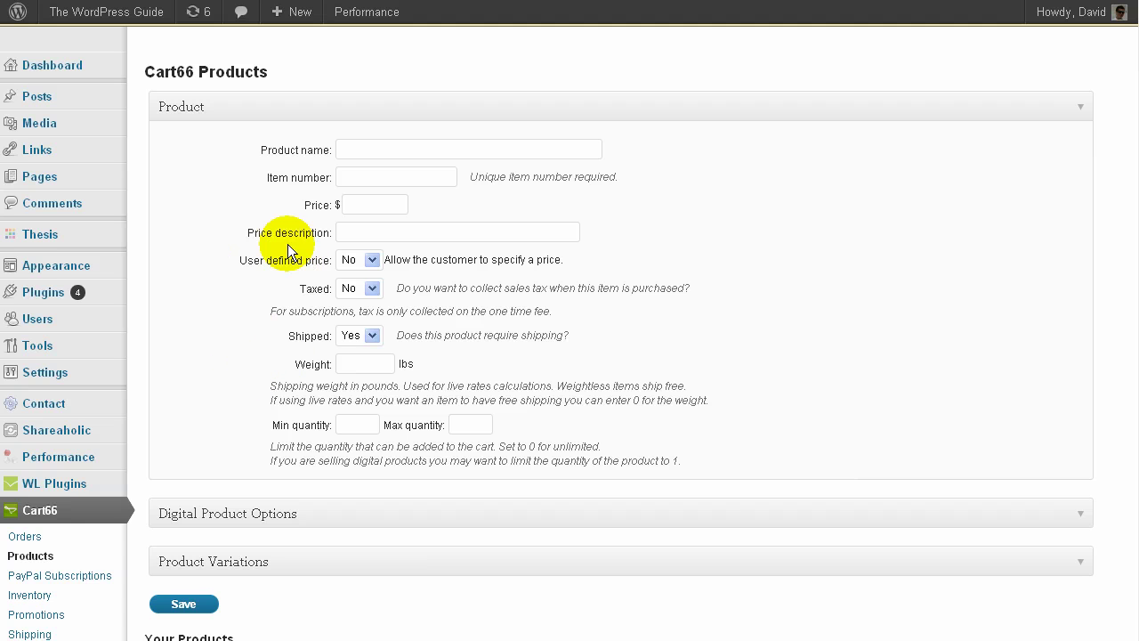
scroll(221, 304, down, 1)
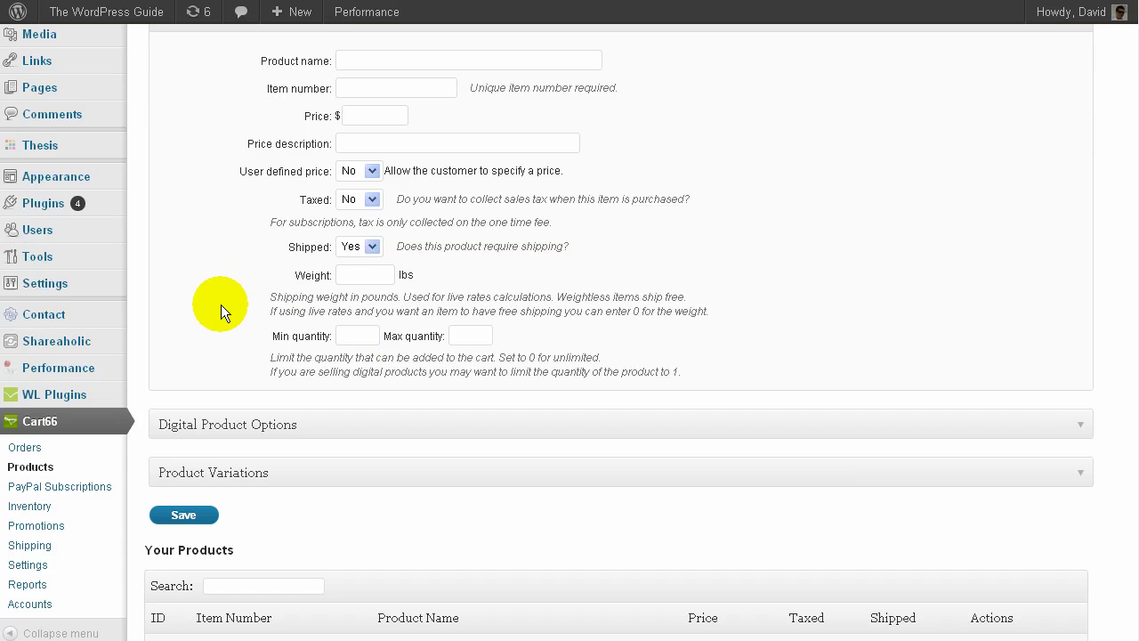
scroll(220, 304, up, 1)
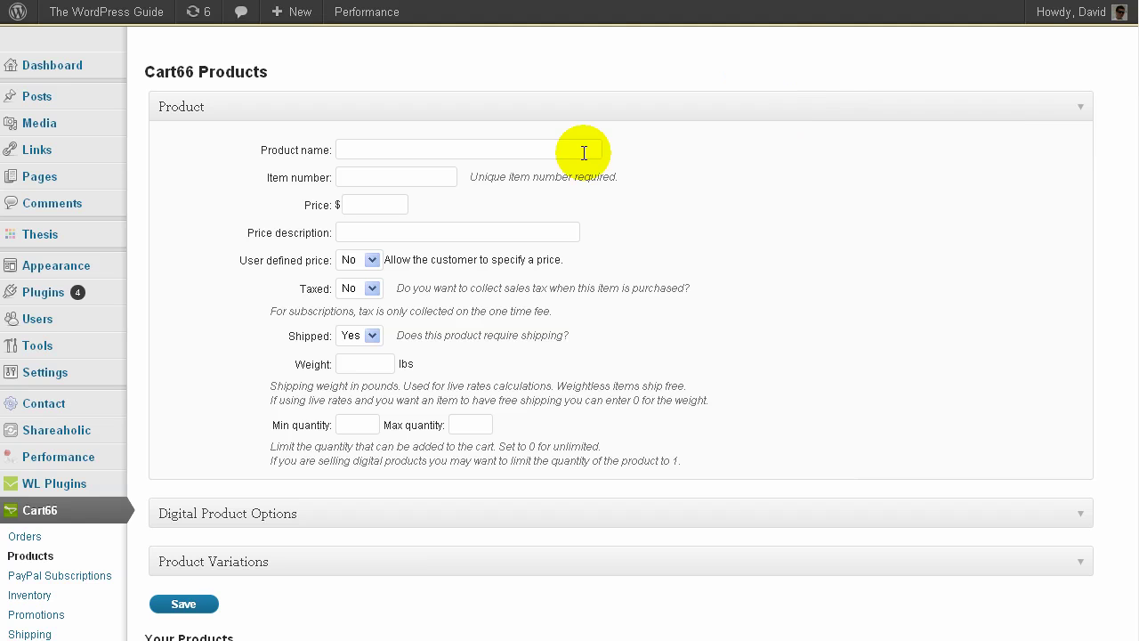
- Examine the new product form's name and price fields and the choices for user defined price and taxed
click(367, 154)
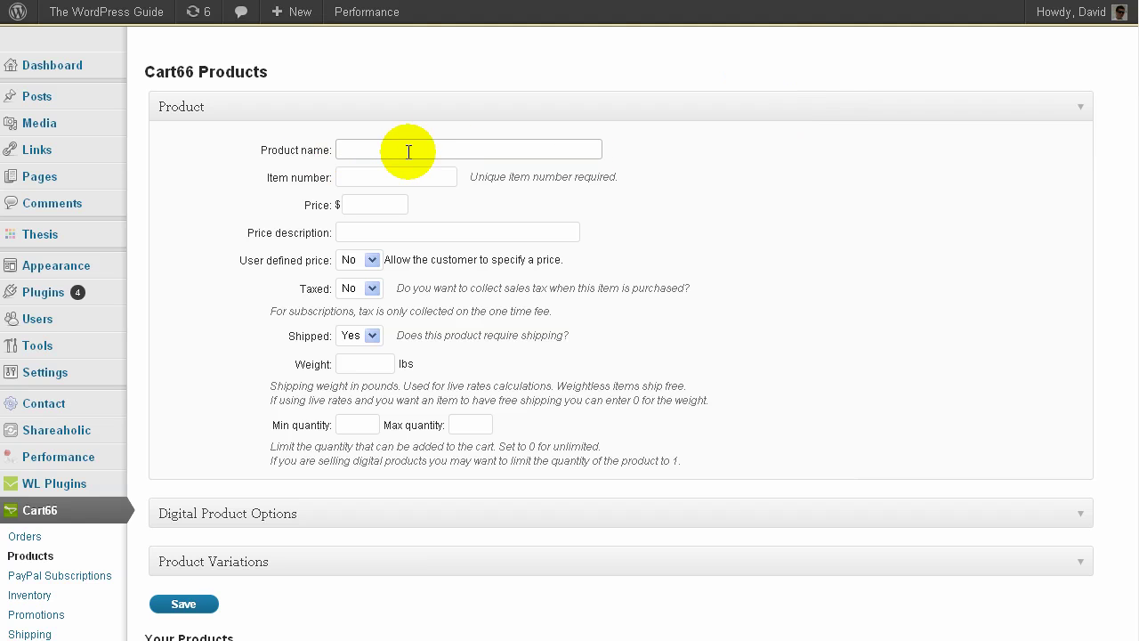
click(365, 205)
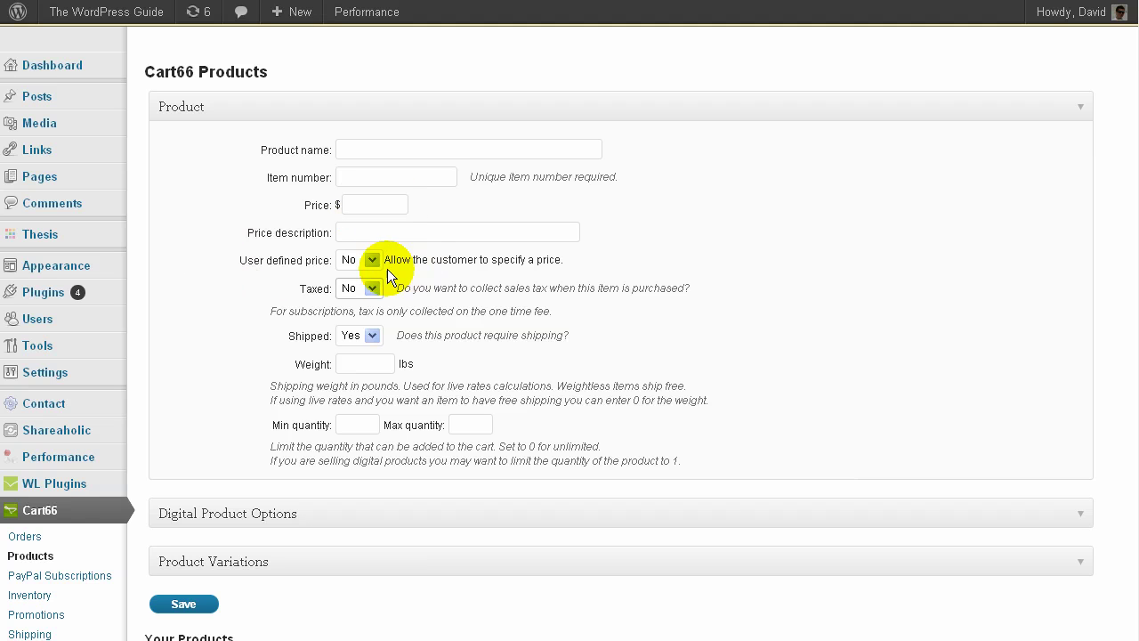
click(370, 260)
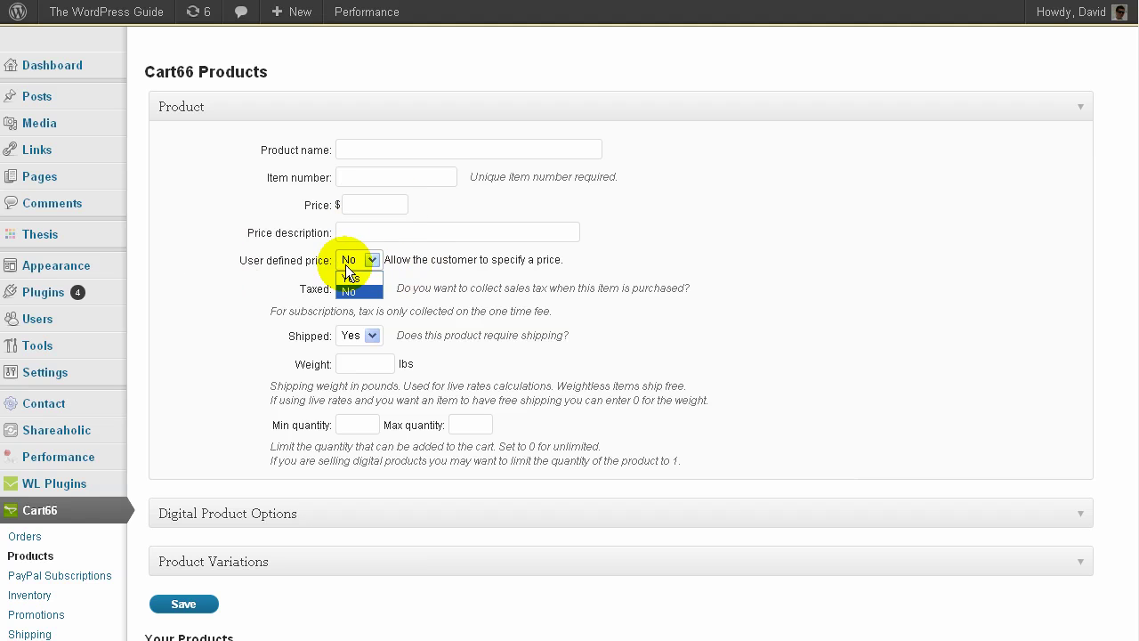
click(414, 268)
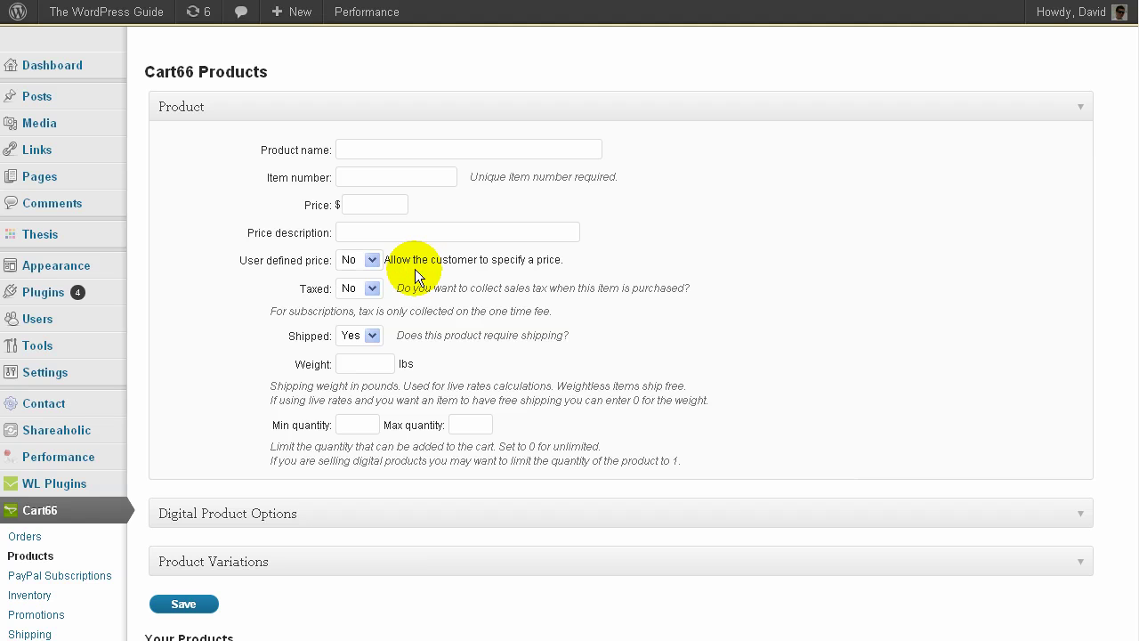
click(363, 289)
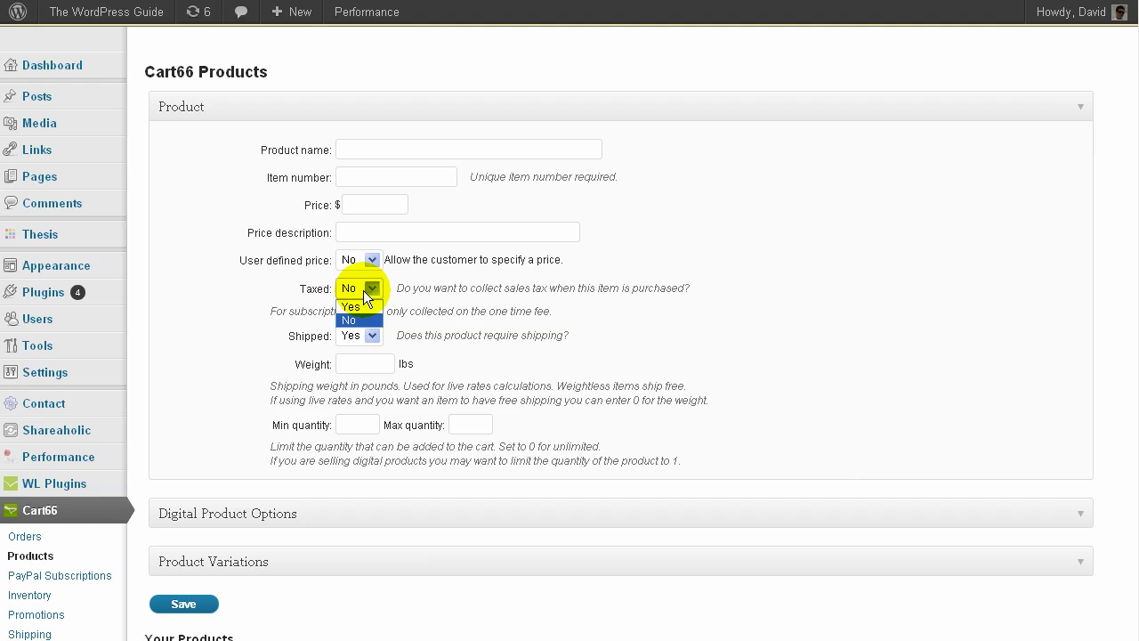
click(447, 288)
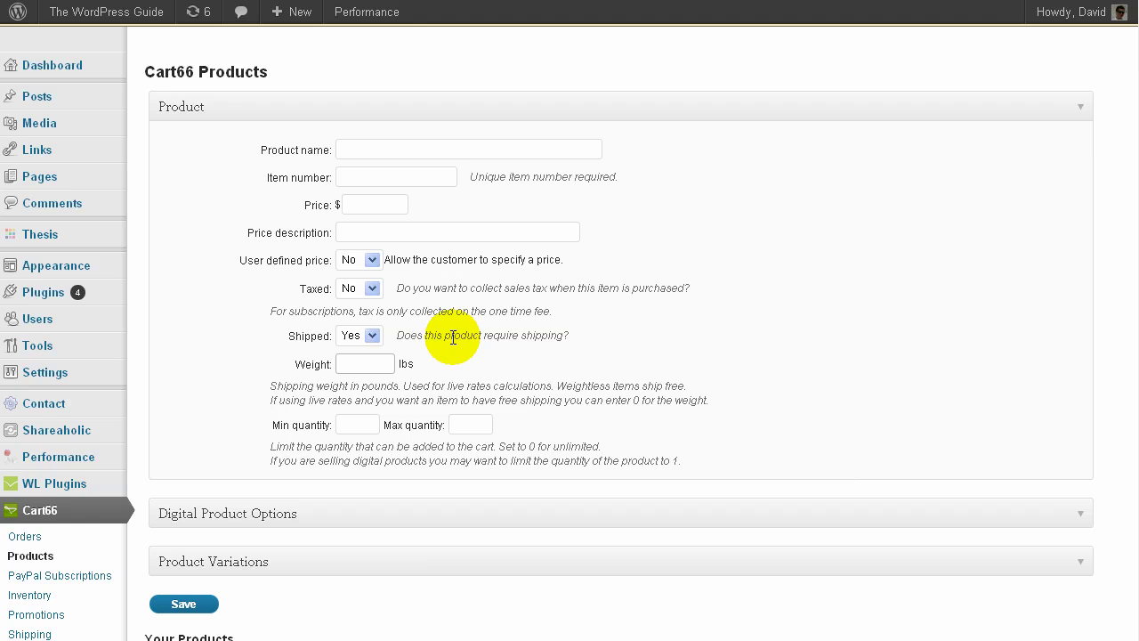
- Review the quantity limits and the list of existing products below the product form
scroll(453, 337, down, 1)
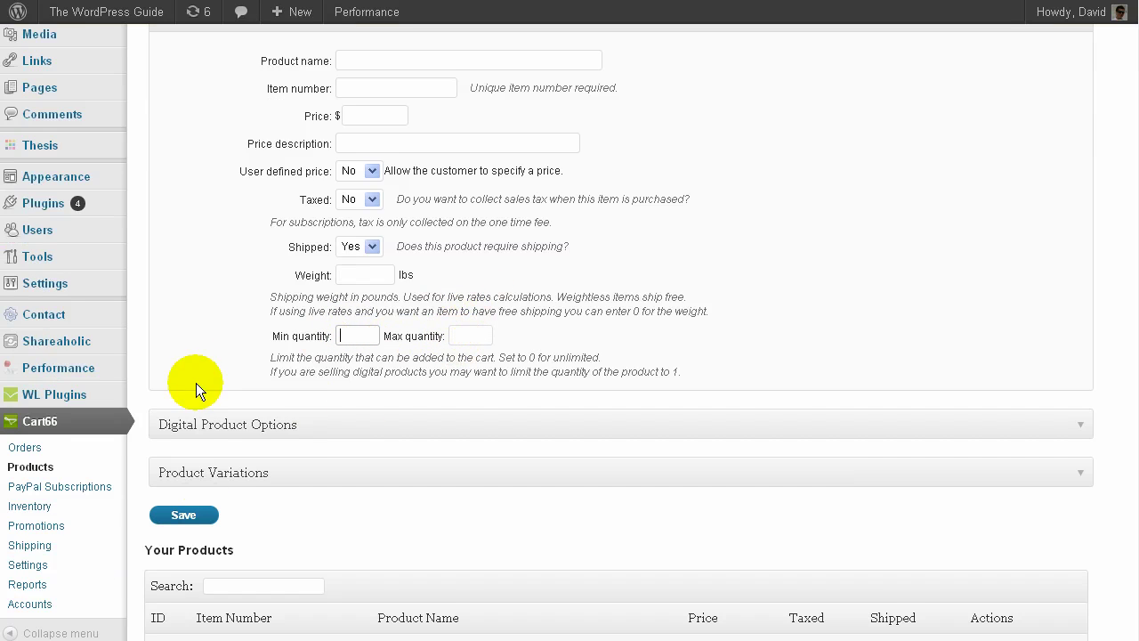
scroll(213, 356, down, 1)
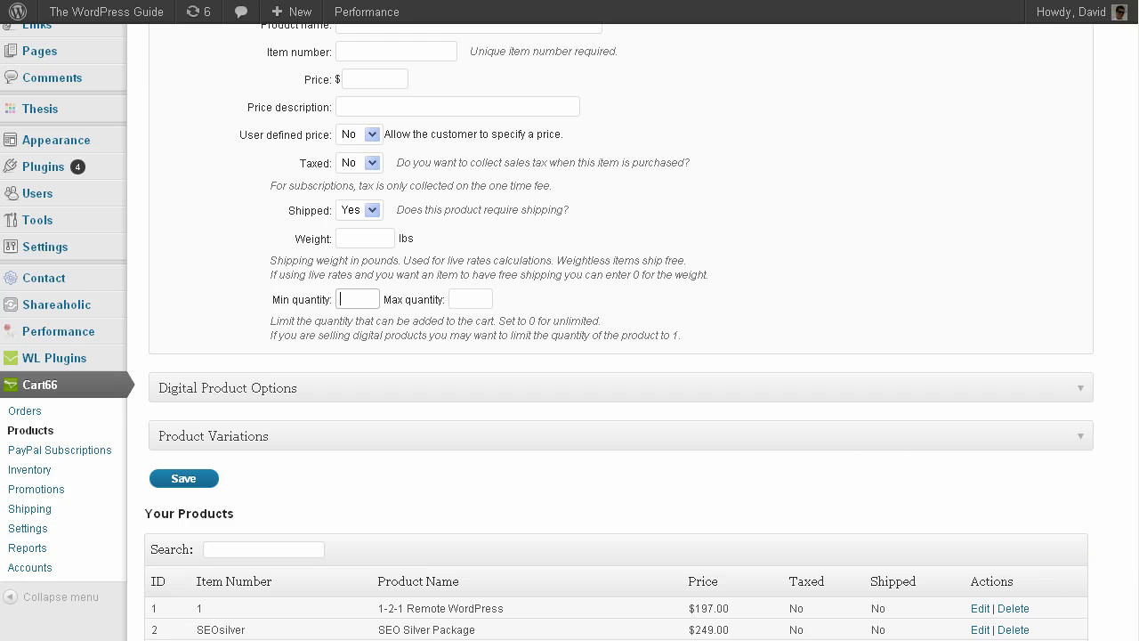
scroll(730, 519, down, 2)
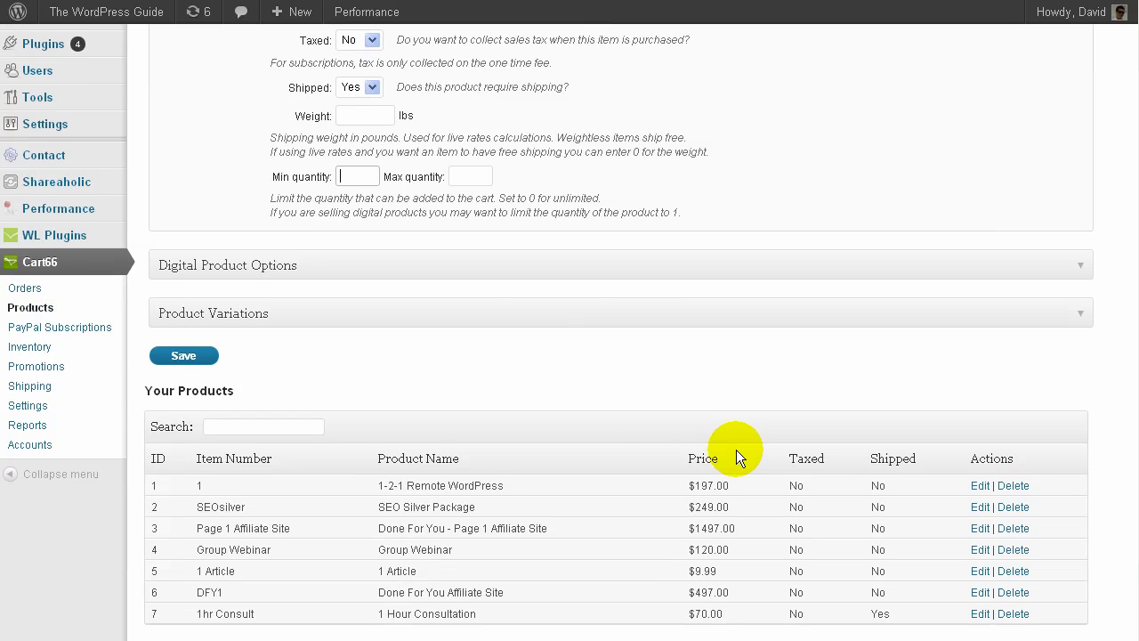
scroll(454, 293, up, 4)
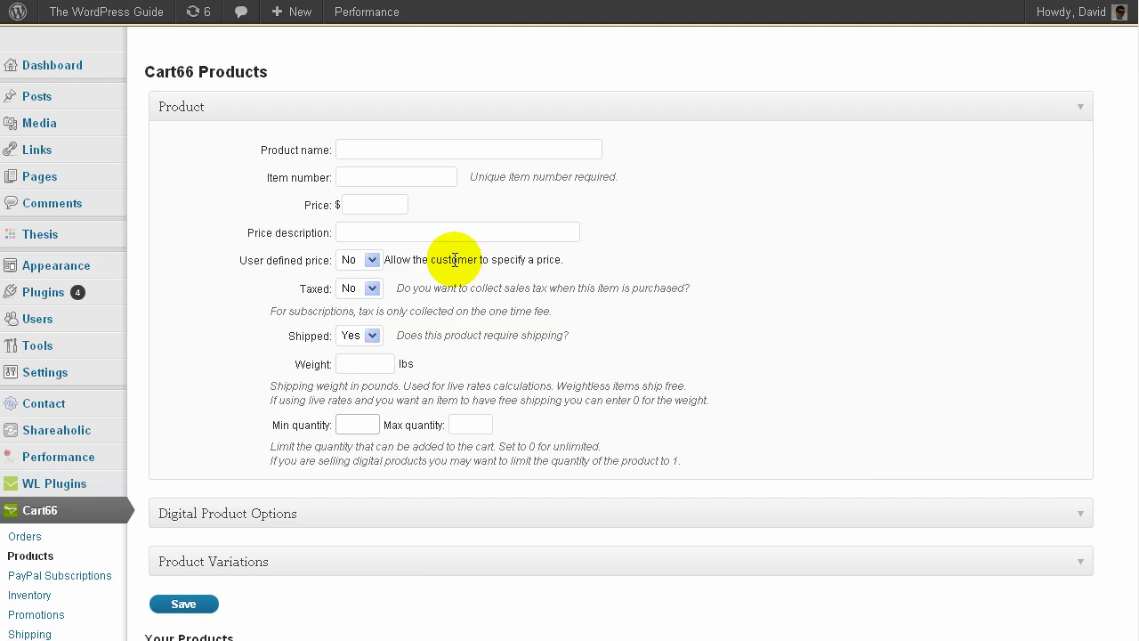
- Collapse the Product section and examine the Amazon S3 bucket and file fields in Digital Product Options
click(339, 111)
click(258, 161)
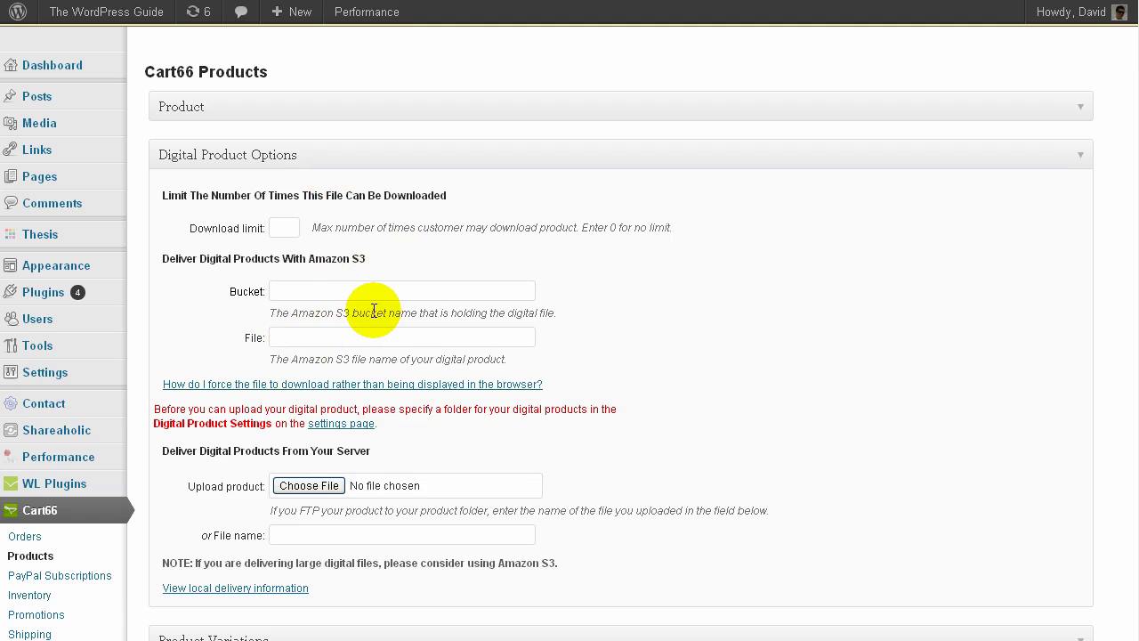
click(338, 294)
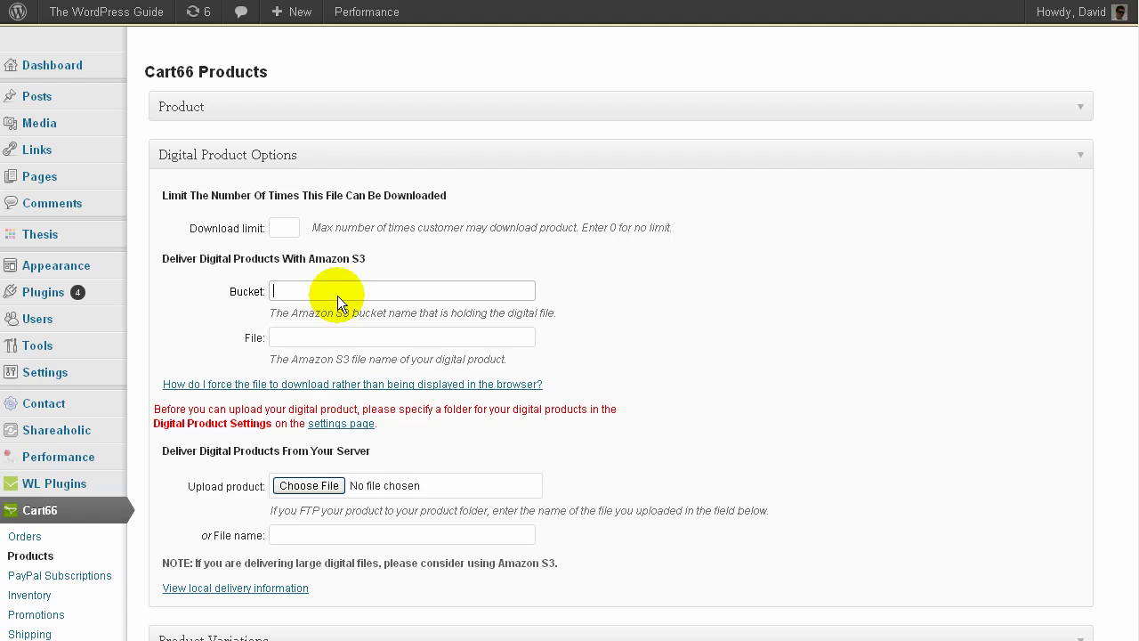
click(318, 336)
click(326, 287)
- Collapse Digital Product Options and examine the option groups and custom field choices in Product Variations
click(255, 153)
click(222, 206)
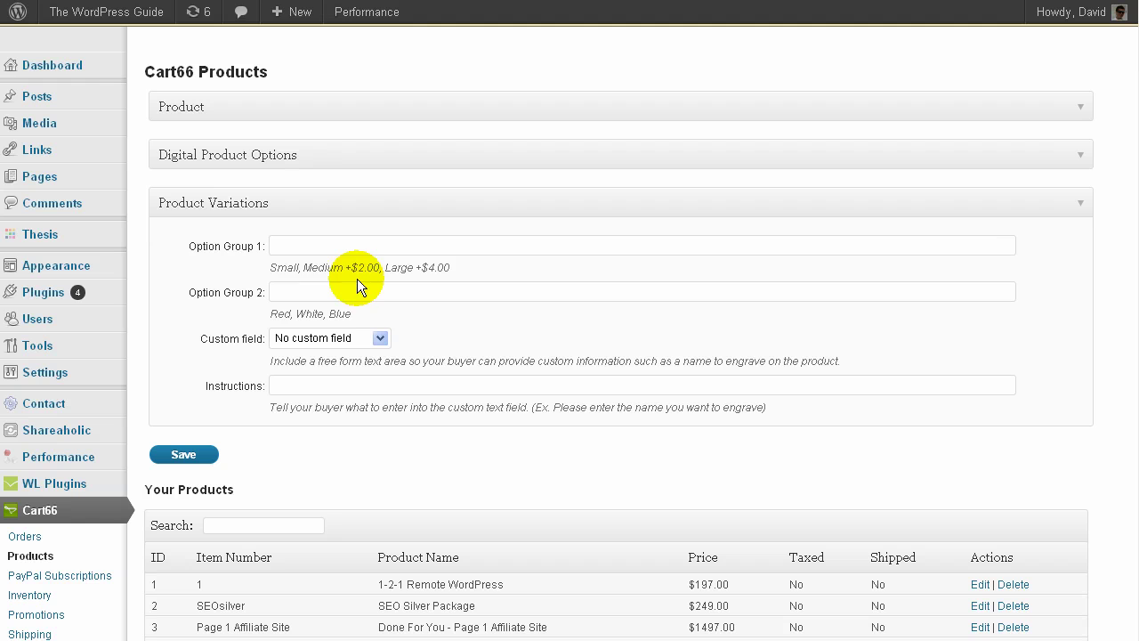
click(487, 243)
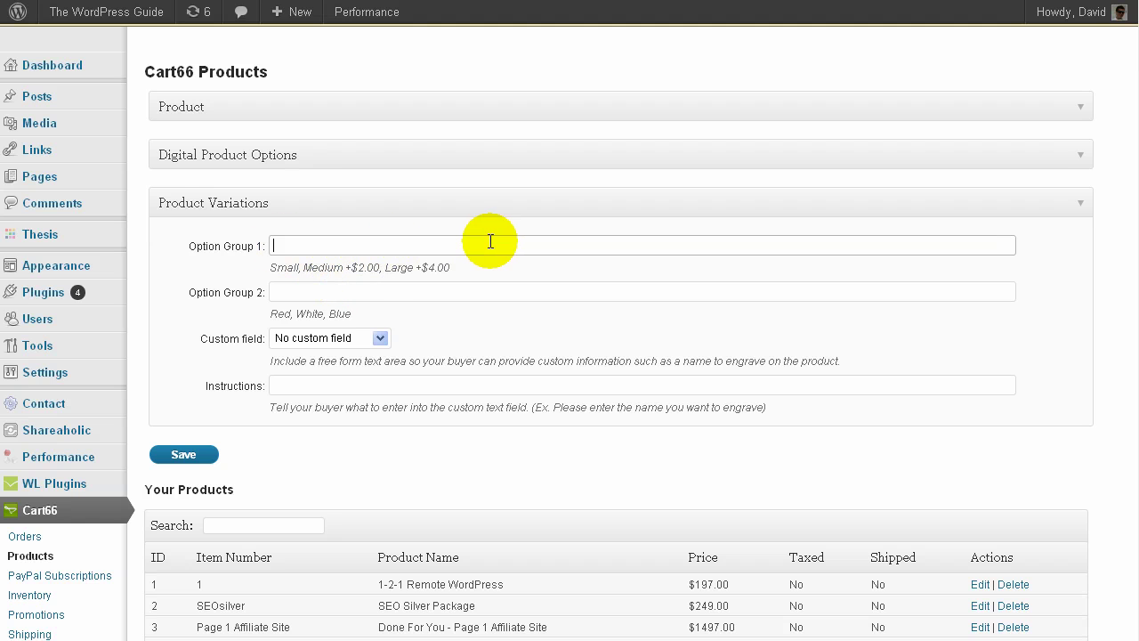
click(338, 292)
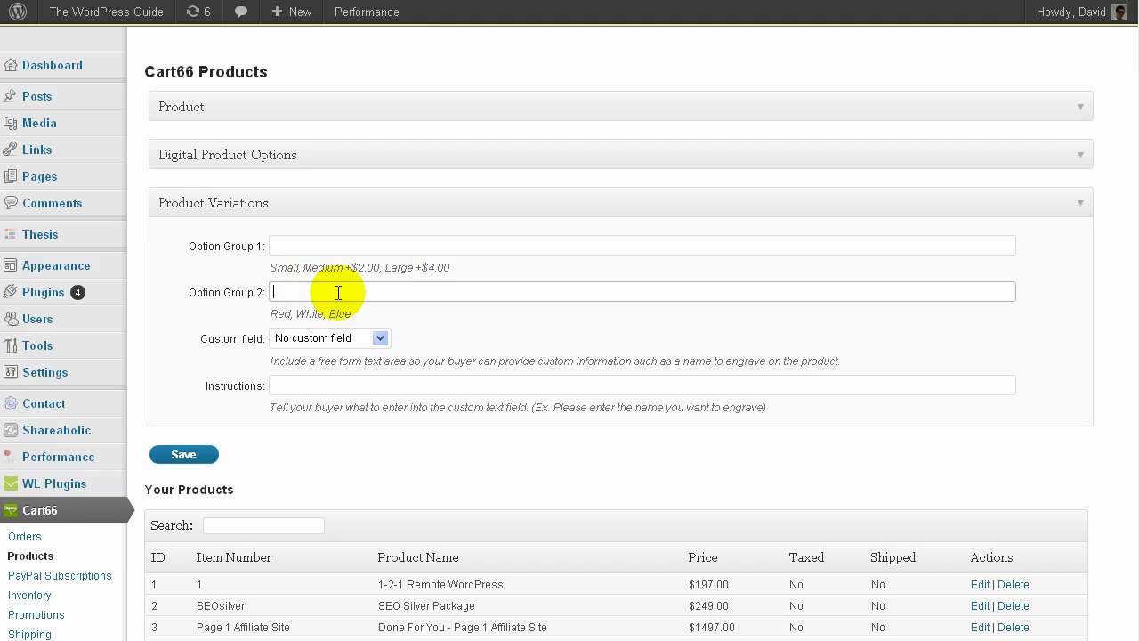
click(359, 339)
click(426, 338)
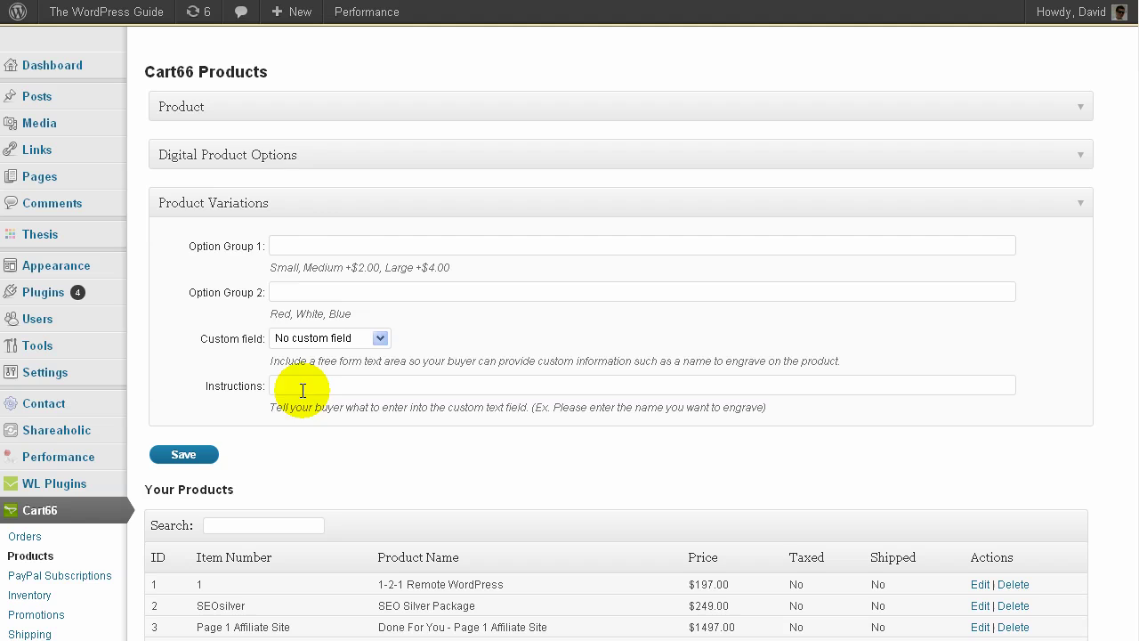
- Briefly reopen the Digital Product Options and Product sections, and collapse all three product sections above the product list
click(258, 159)
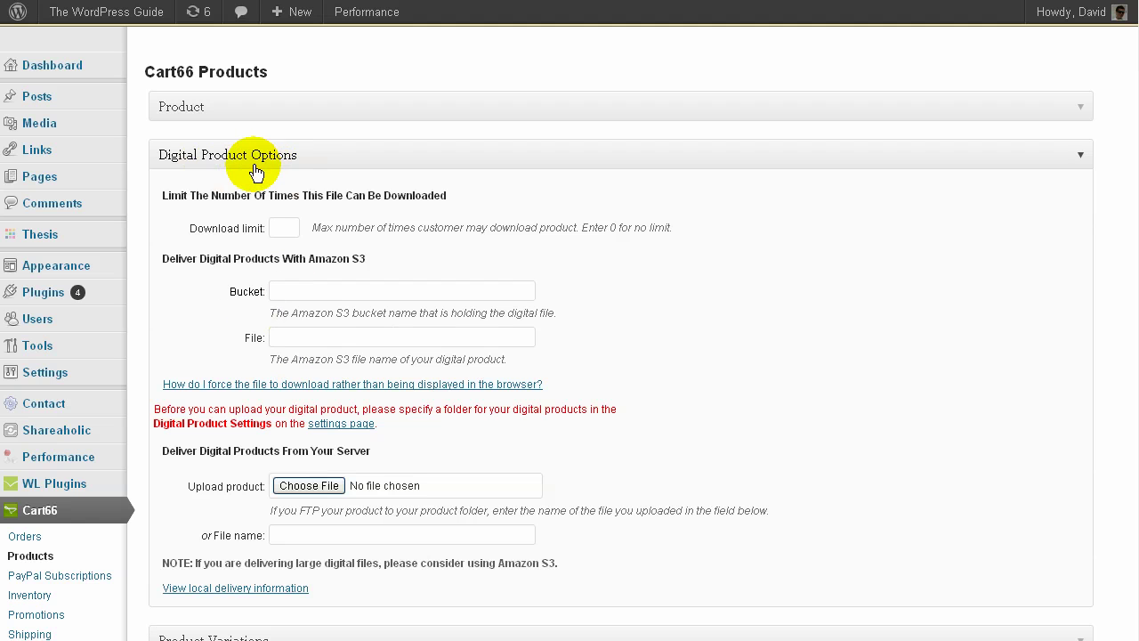
click(244, 107)
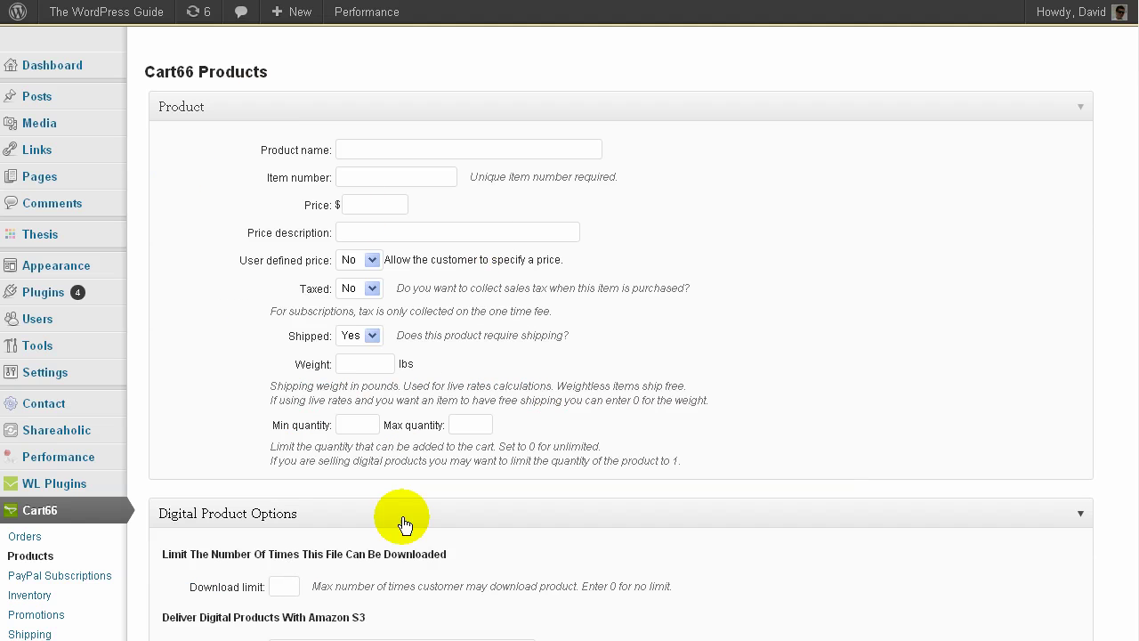
click(286, 114)
click(277, 161)
click(271, 204)
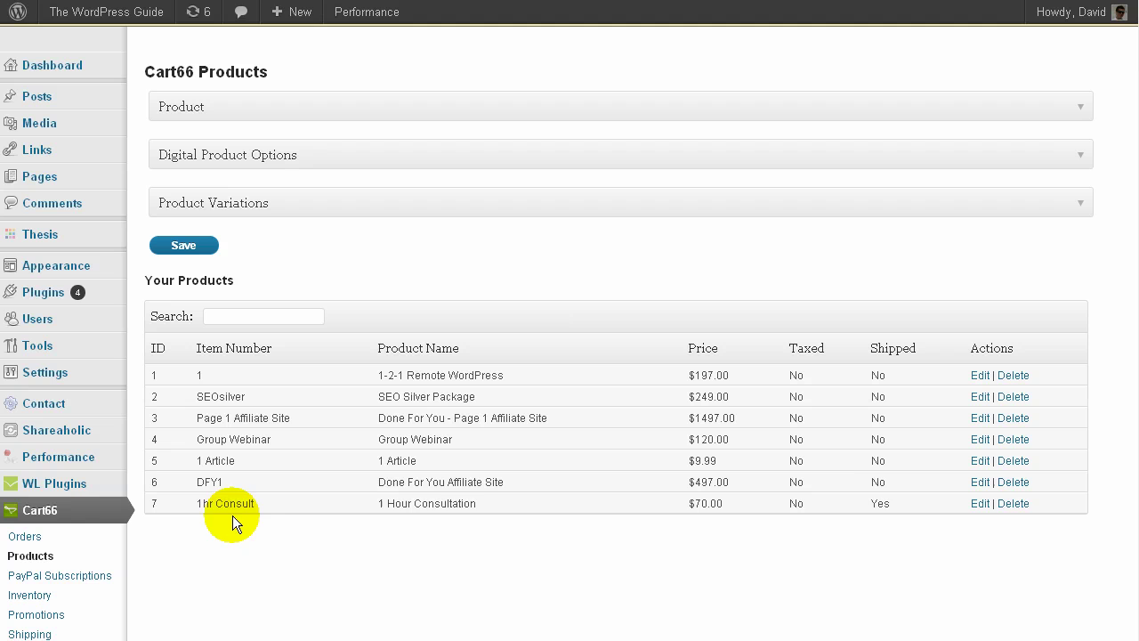
- Open the Cart66 settings page and collapse its Main Settings section
scroll(227, 539, down, 1)
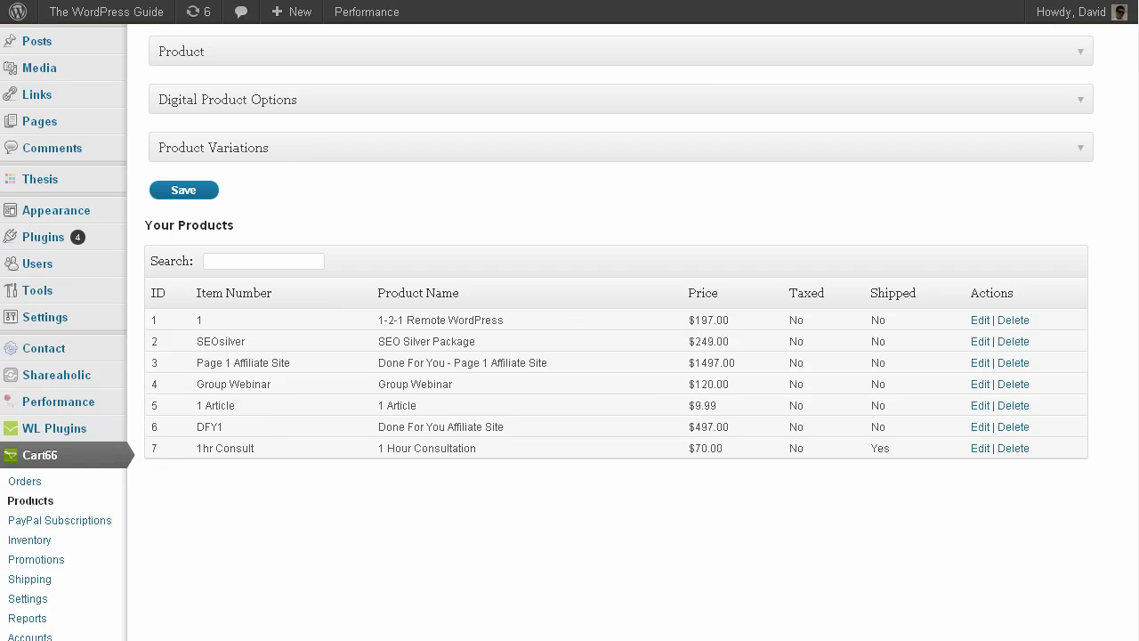
scroll(383, 554, down, 1)
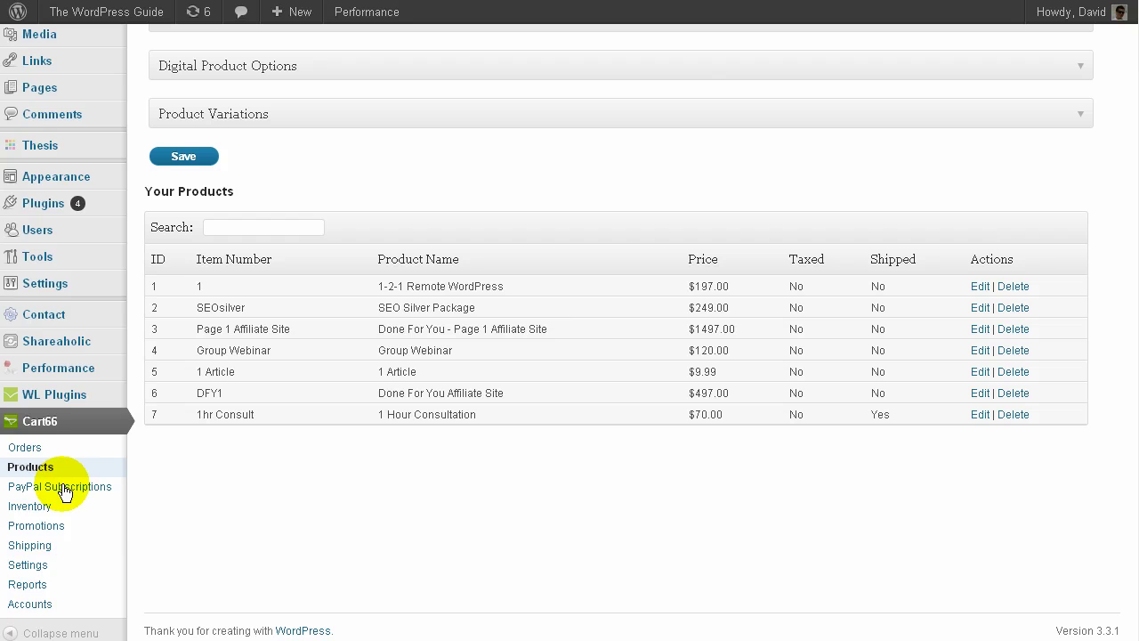
click(39, 570)
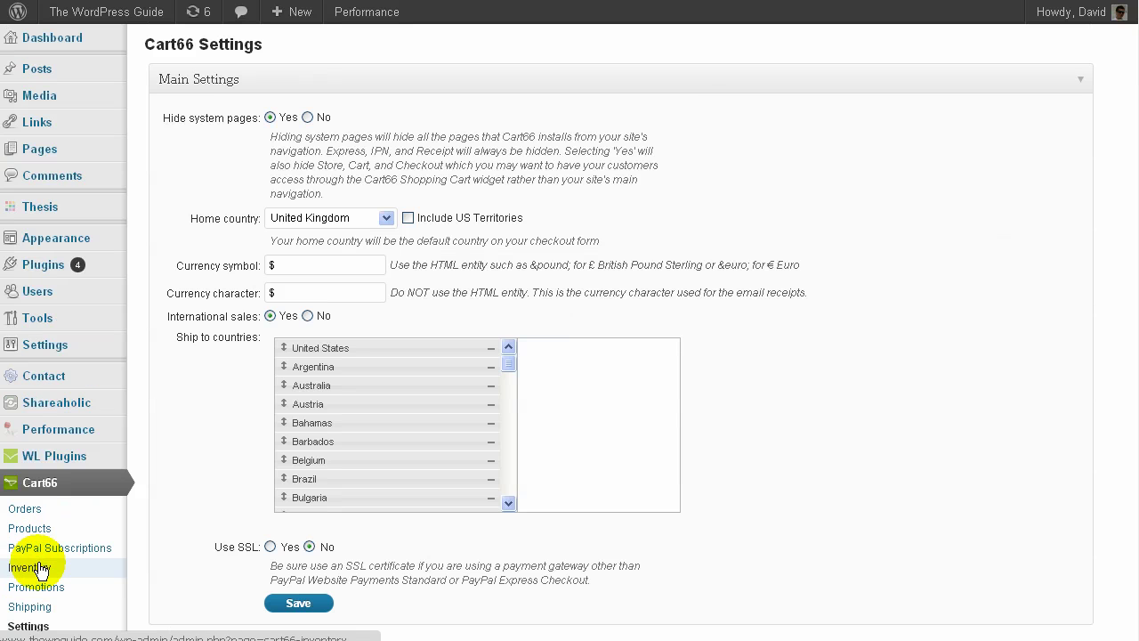
scroll(27, 568, up, 1)
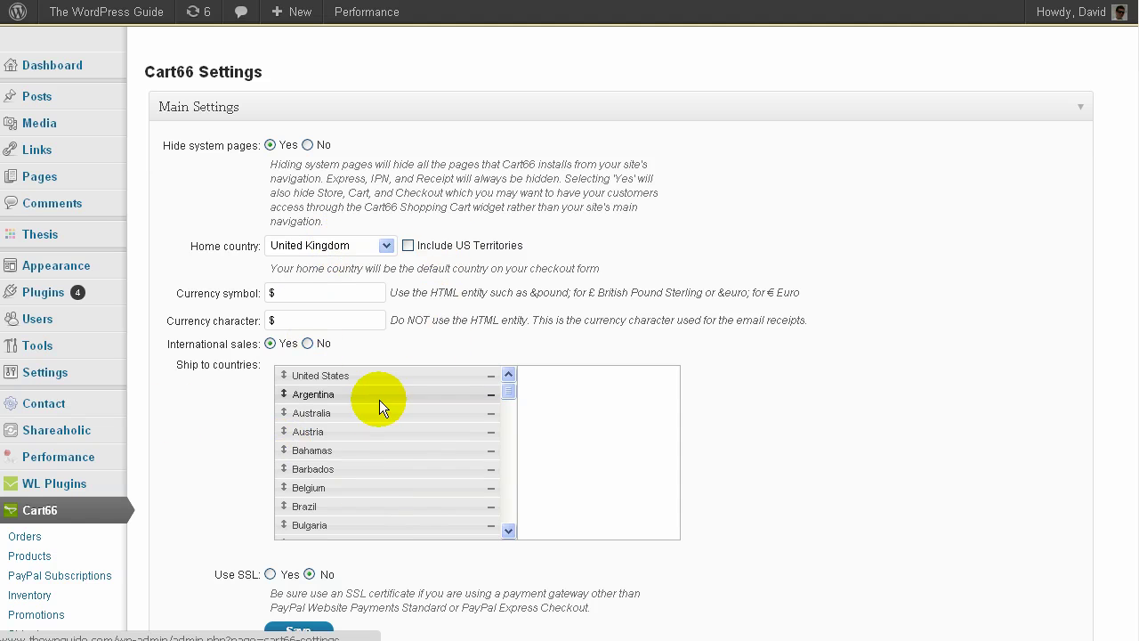
click(227, 109)
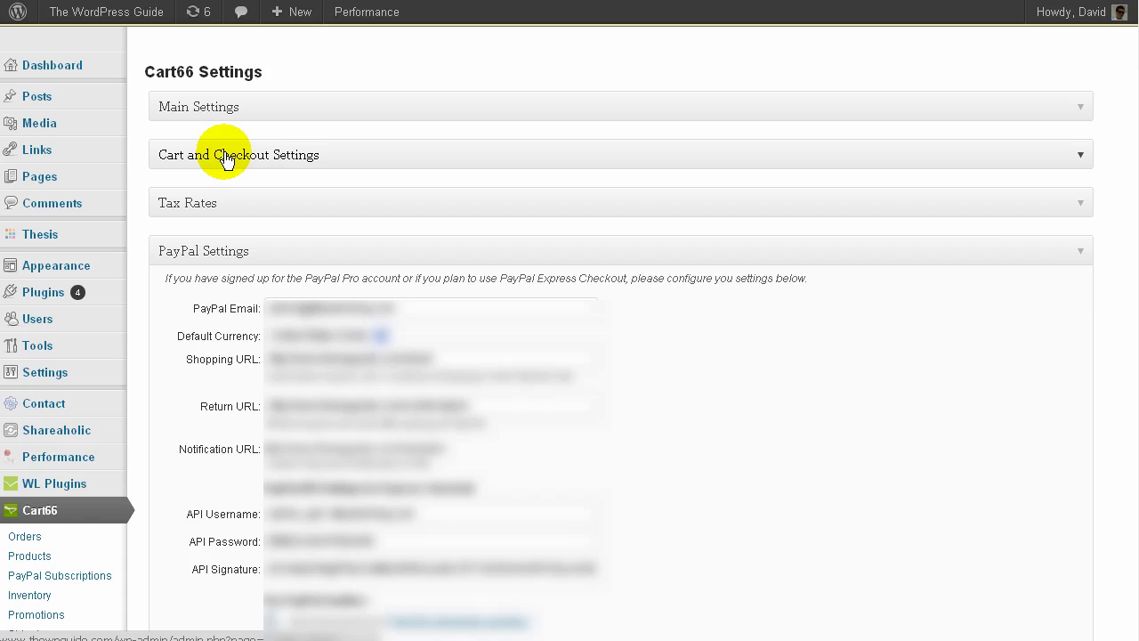
- Expand and collapse the Cart and Checkout Settings and Tax Rates sections to review their options
click(299, 157)
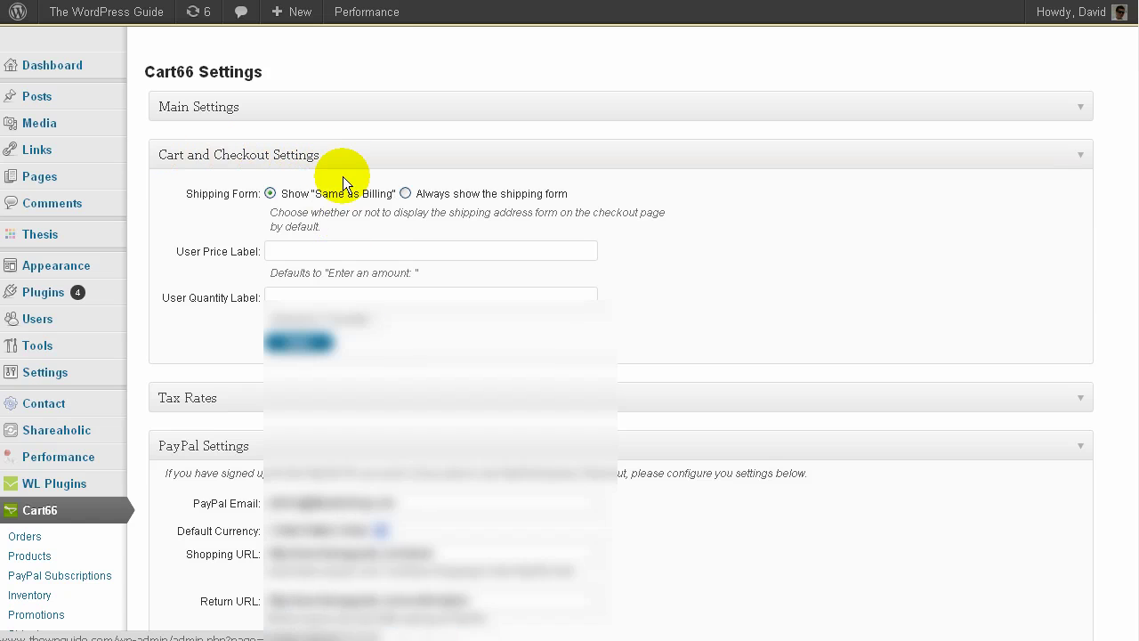
click(305, 154)
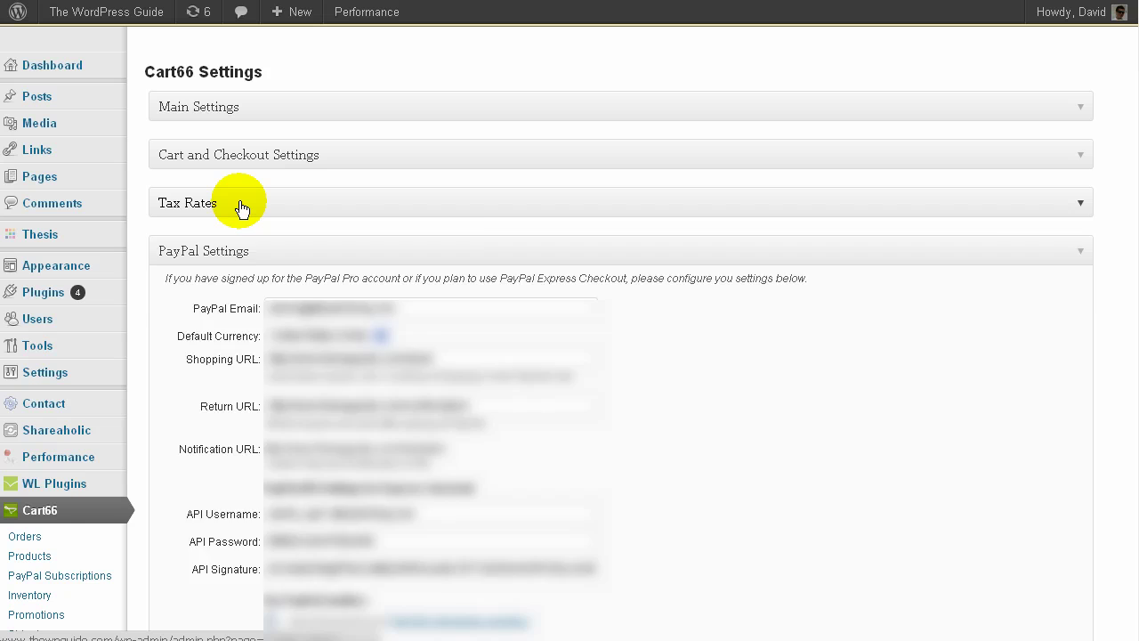
click(242, 205)
click(242, 206)
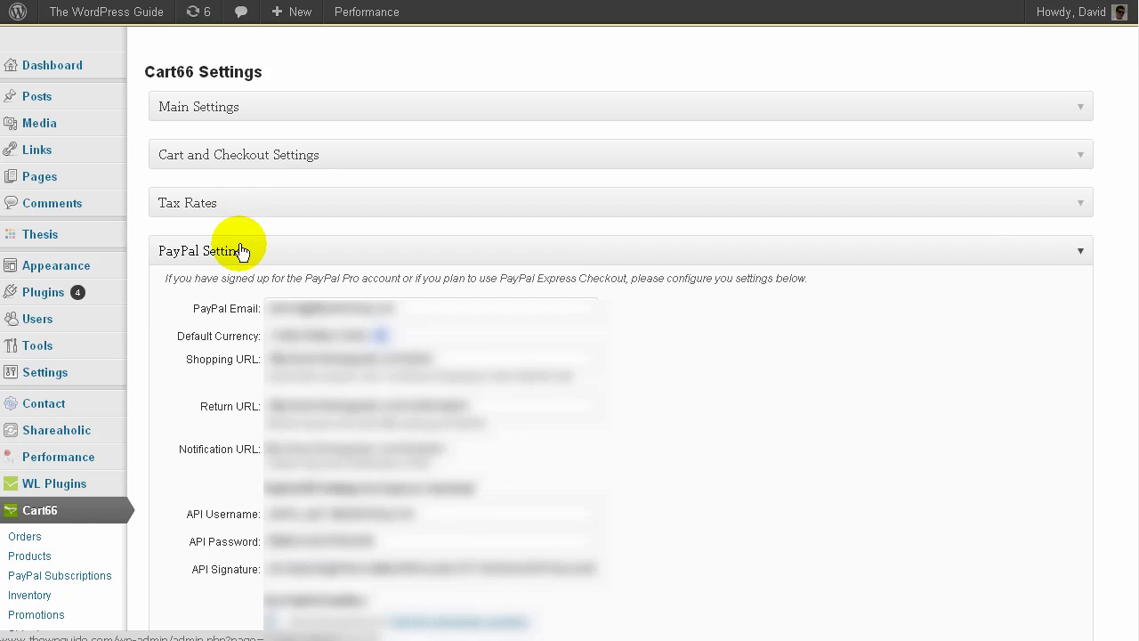
- Collapse PayPal Settings and check which gateways are offered under Payment Gateway Settings, leaving that section closed
click(241, 252)
click(271, 303)
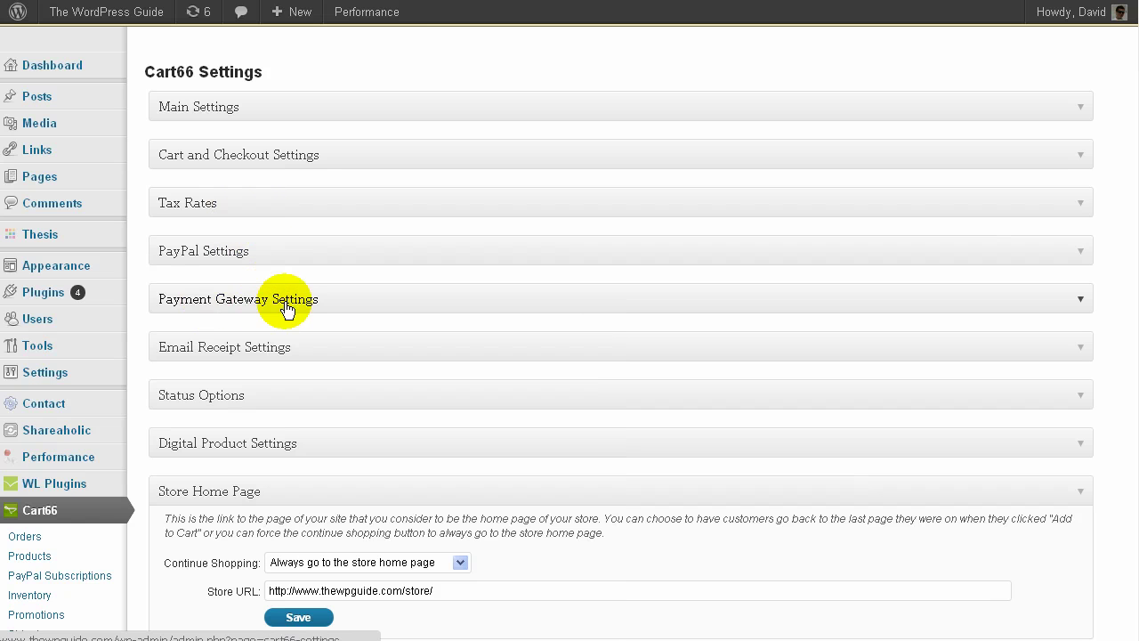
click(229, 301)
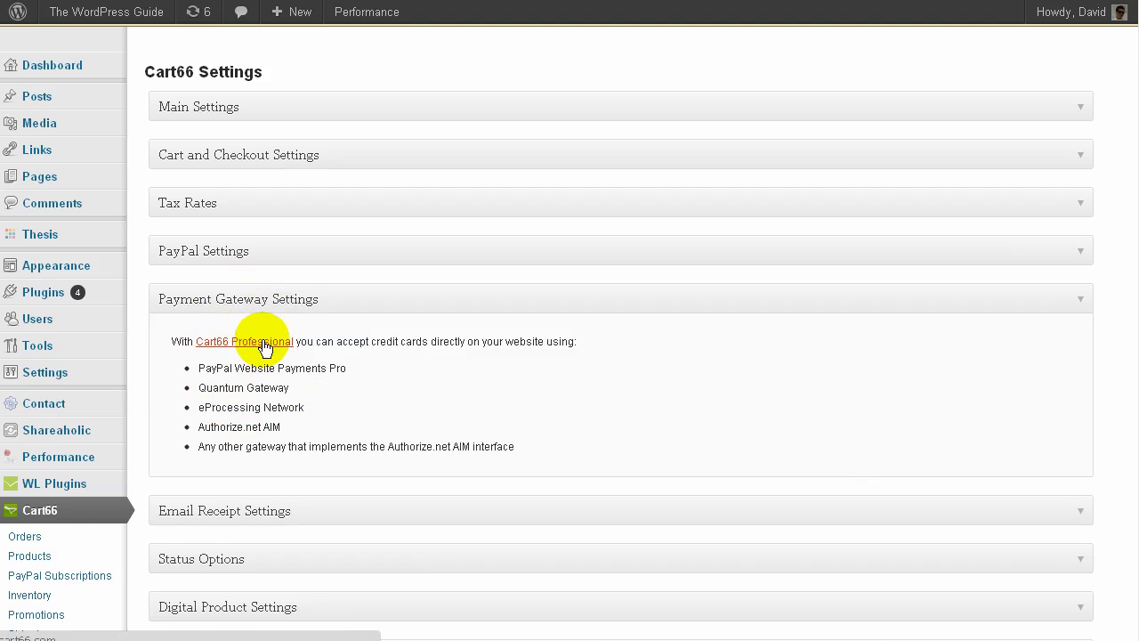
click(298, 304)
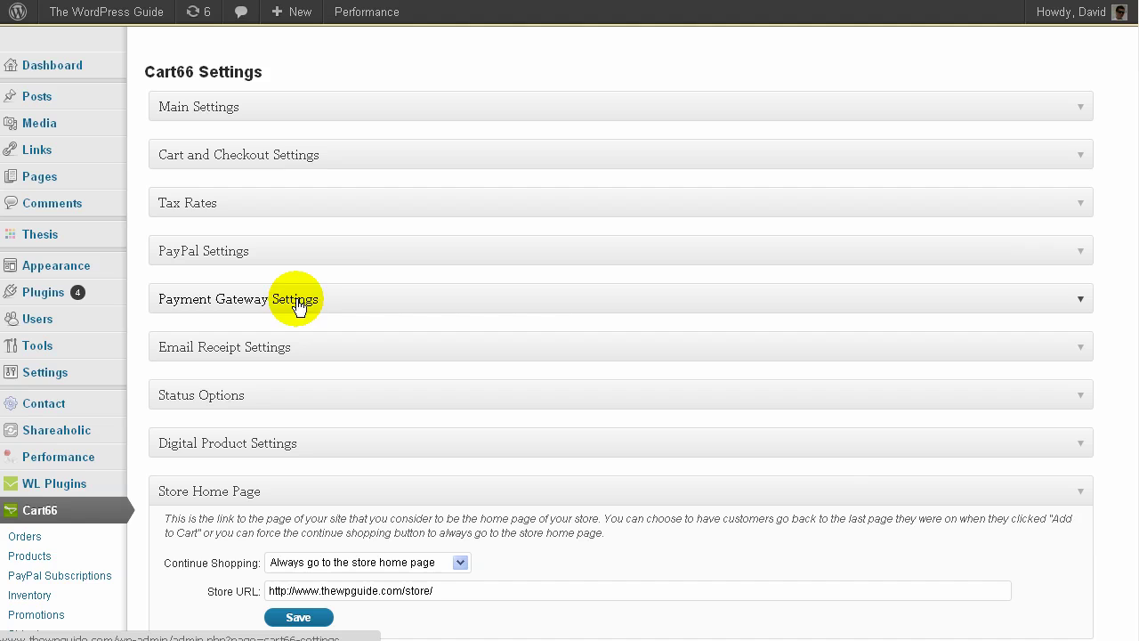
- Expand the Email Receipt Settings section to review its sender, subject and intro fields, and collapse it again
scroll(351, 264, down, 2)
click(227, 169)
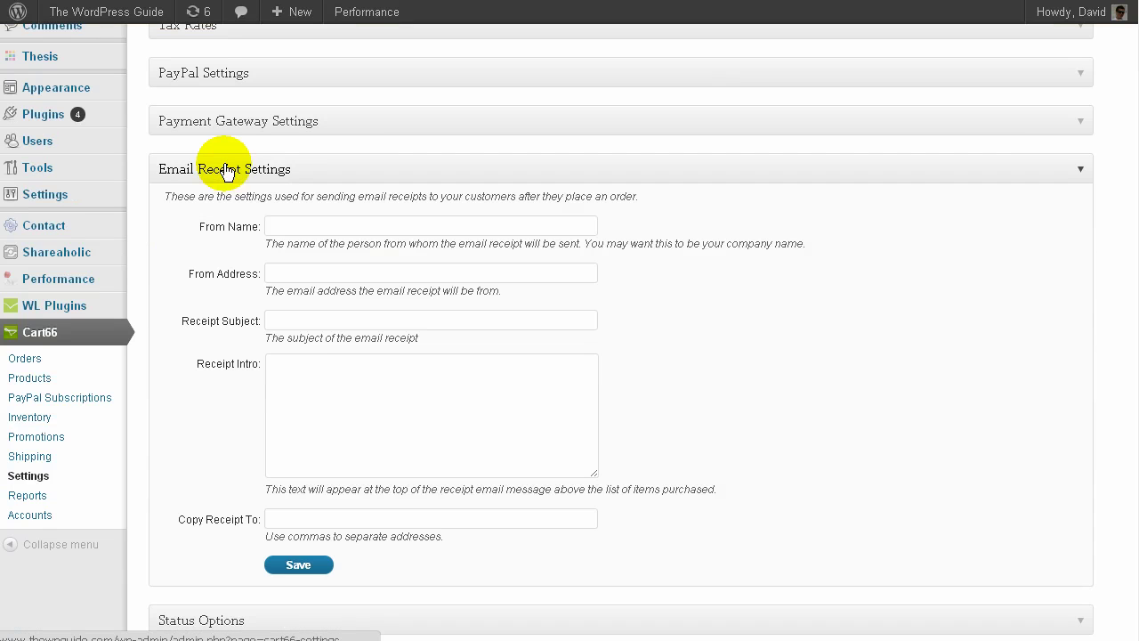
click(227, 171)
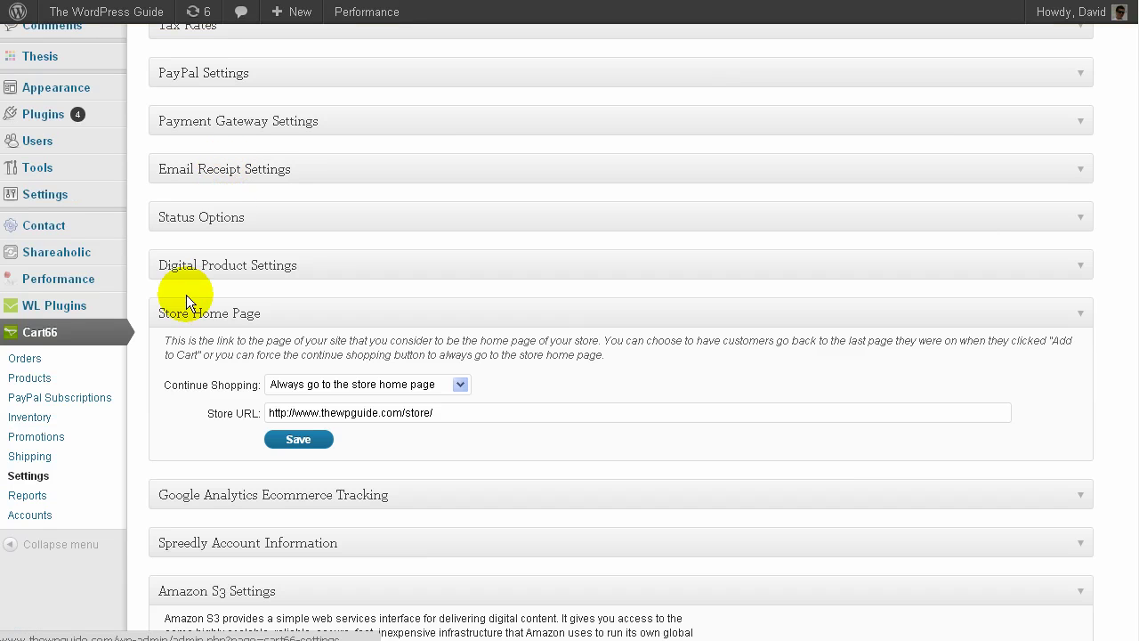
- Collapse the Store Home Page and Amazon S3 Settings sections on the Cart66 settings page
click(272, 317)
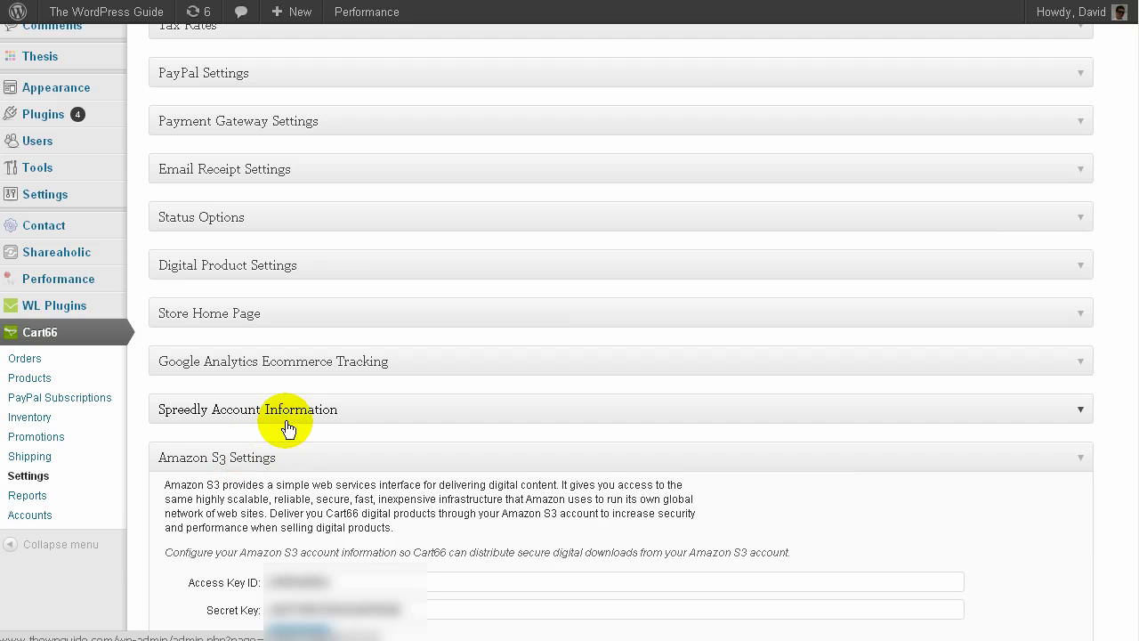
click(303, 459)
scroll(374, 418, down, 2)
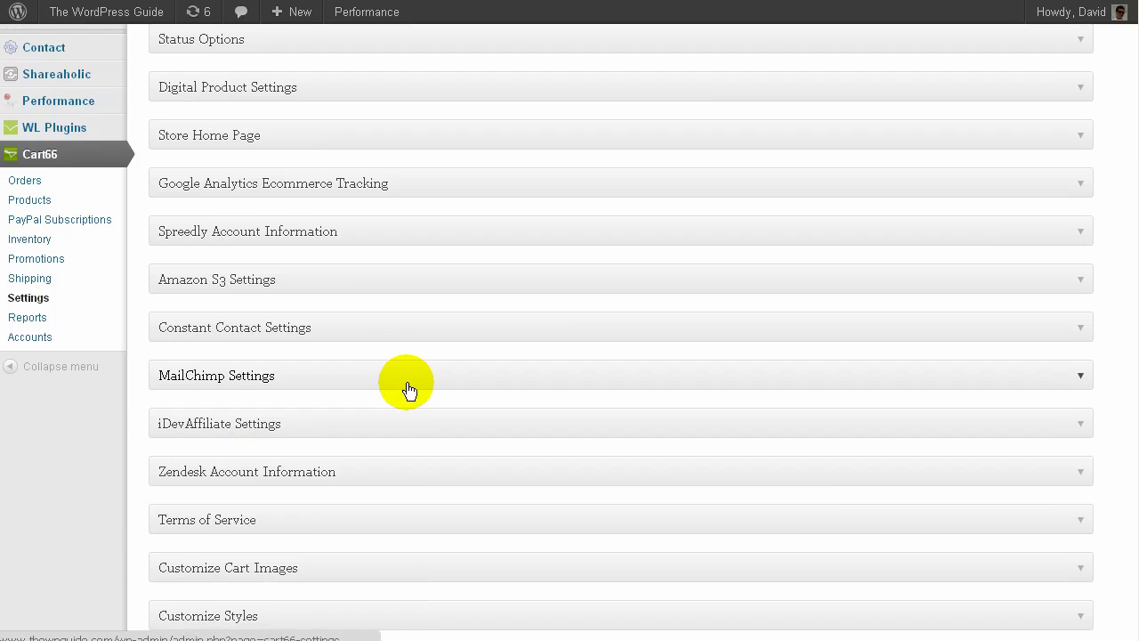
scroll(407, 387, down, 1)
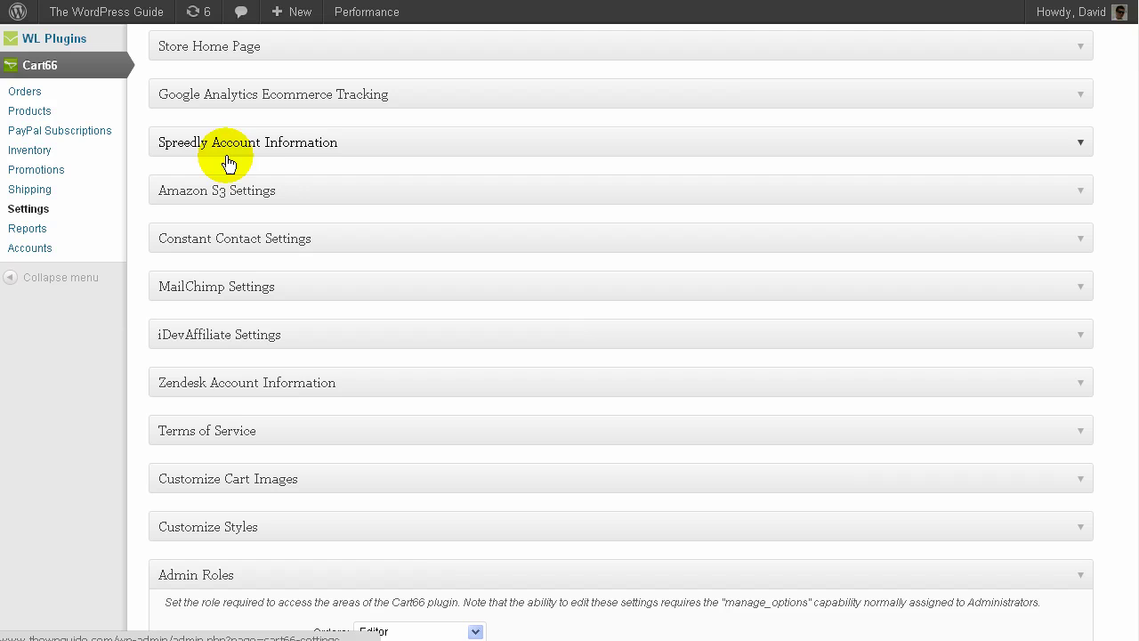
- Expand the iDevAffiliate Settings section to read its description, and collapse it again
click(221, 336)
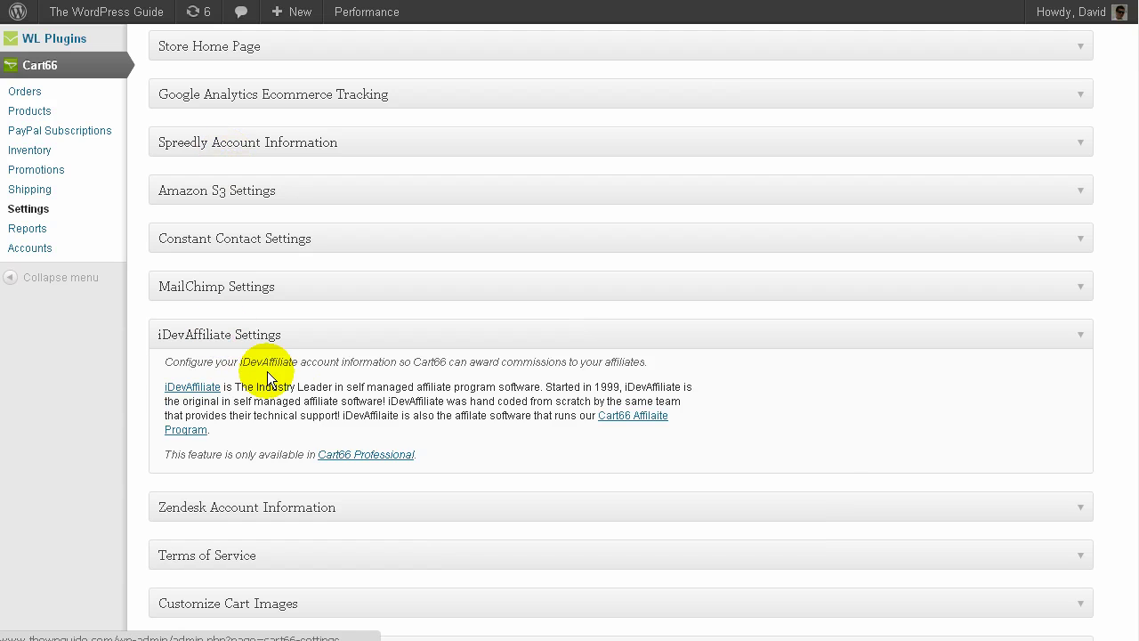
click(242, 341)
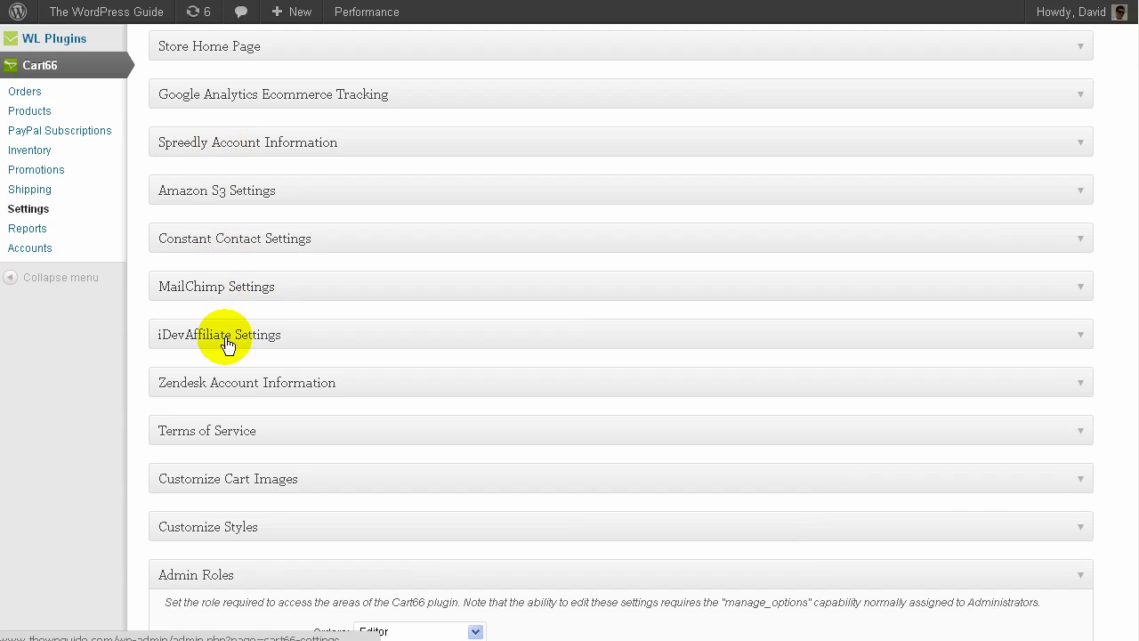
scroll(240, 342, down, 1)
scroll(247, 297, up, 1)
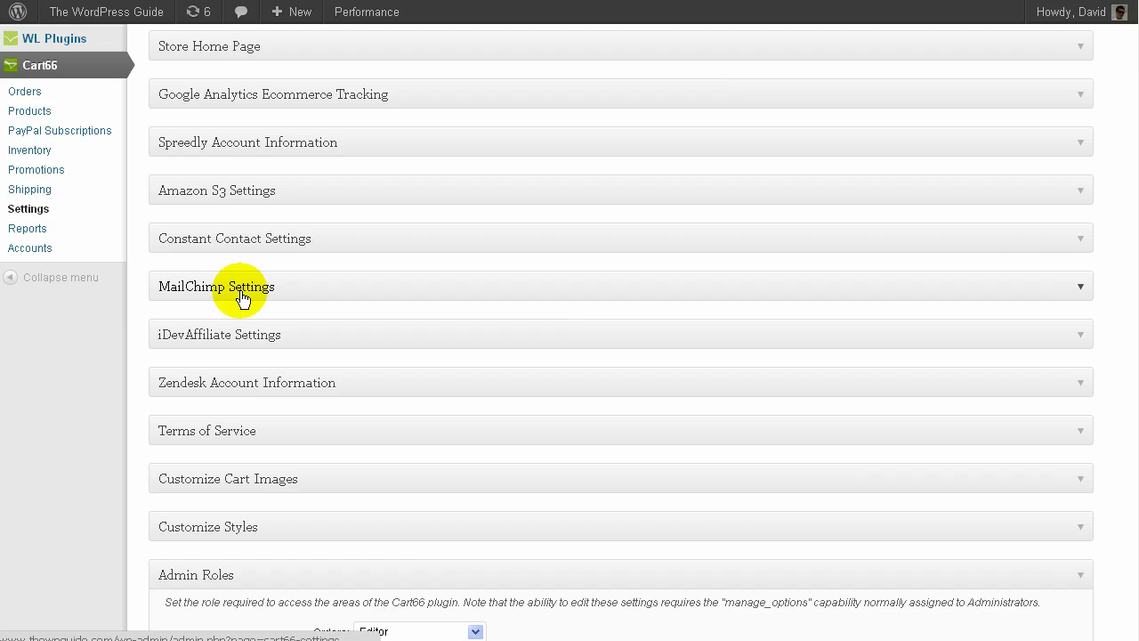
scroll(242, 298, down, 1)
scroll(241, 296, up, 1)
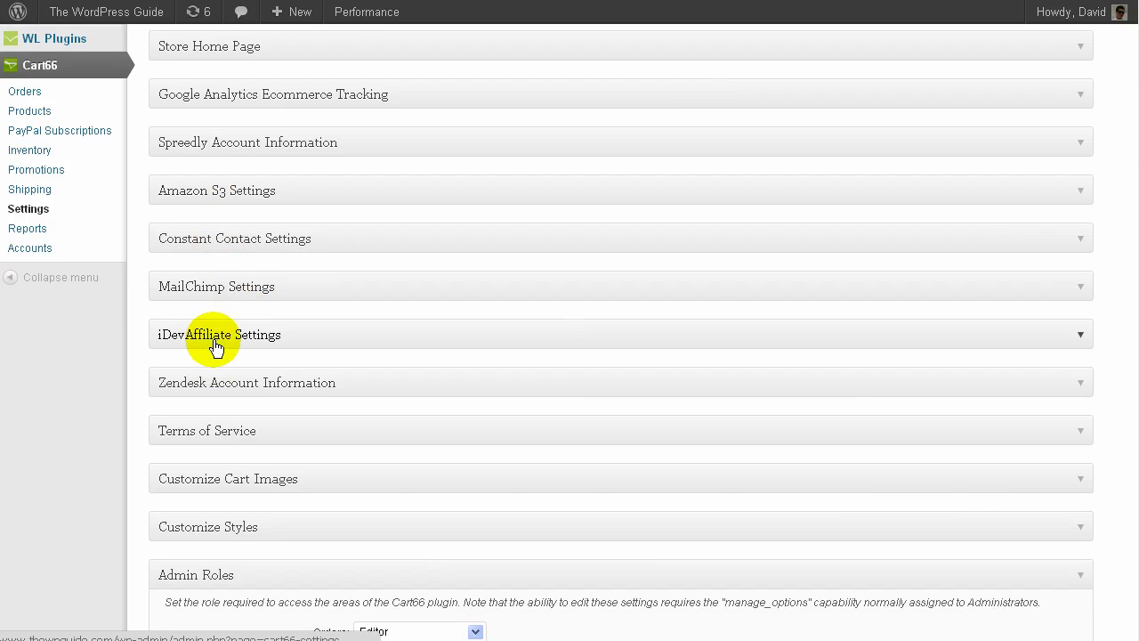
- Collapse the Admin Roles section and look over the full list of Cart66 settings sections
scroll(217, 348, down, 1)
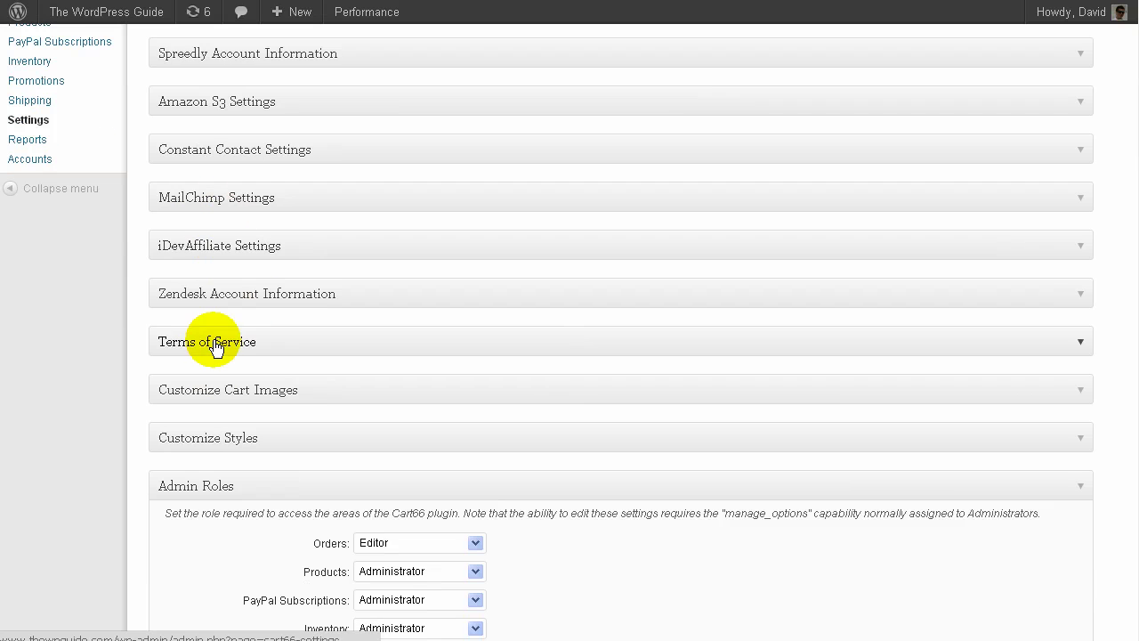
click(228, 487)
scroll(231, 427, up, 6)
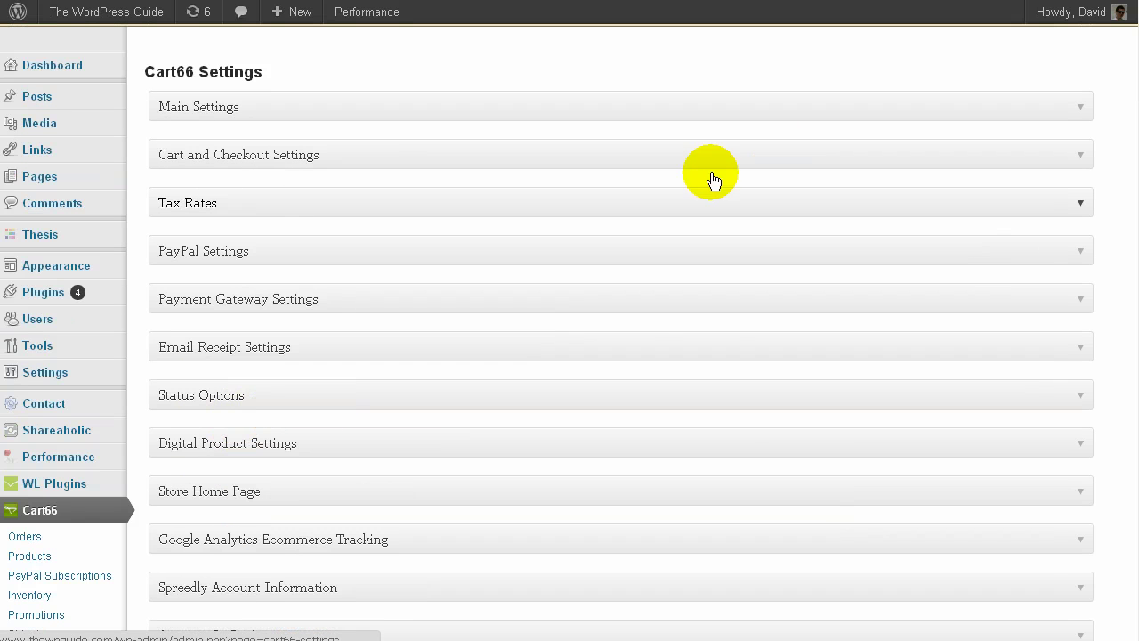
scroll(274, 381, down, 1)
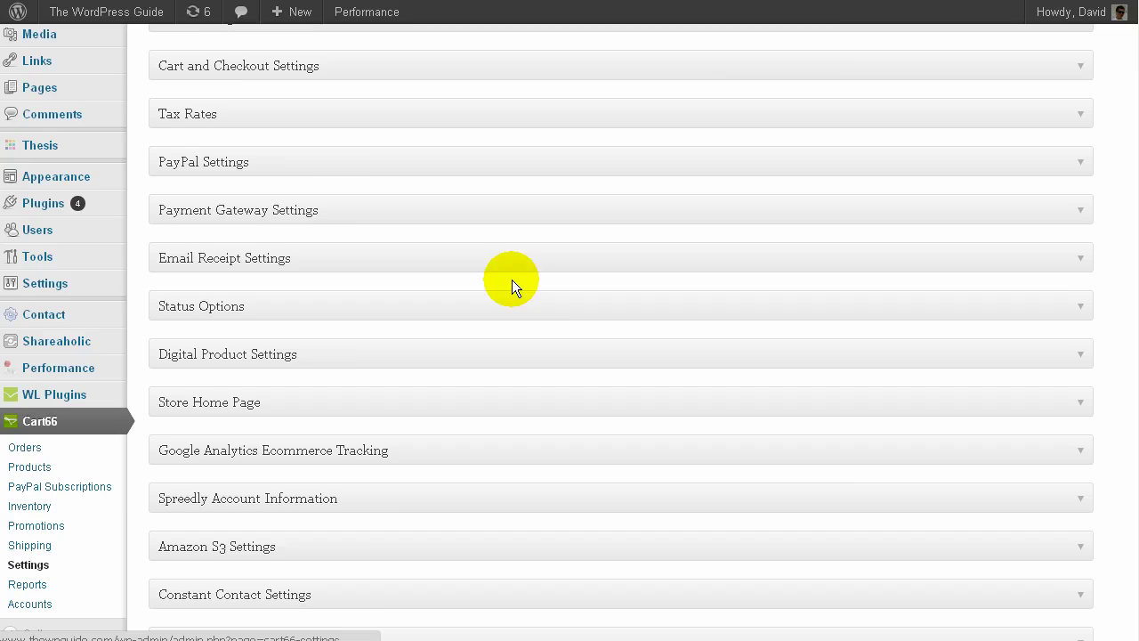
scroll(512, 280, up, 1)
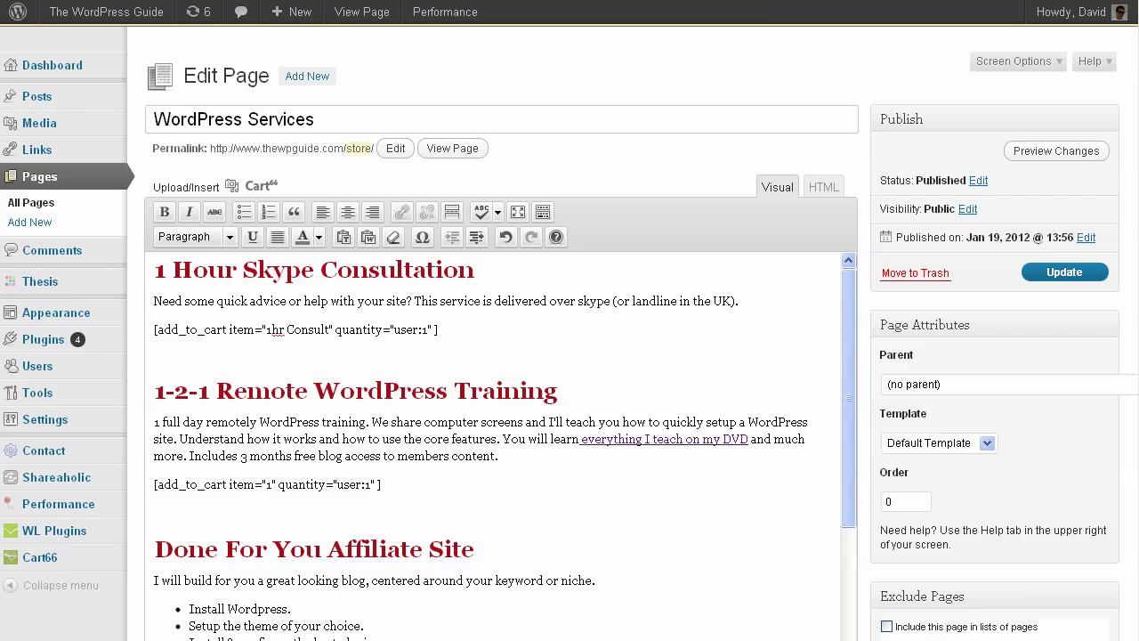
- Examine the add_to_cart shortcode under the 1 Hour Skype Consultation heading in the WordPress Services page editor
scroll(868, 106, down, 1)
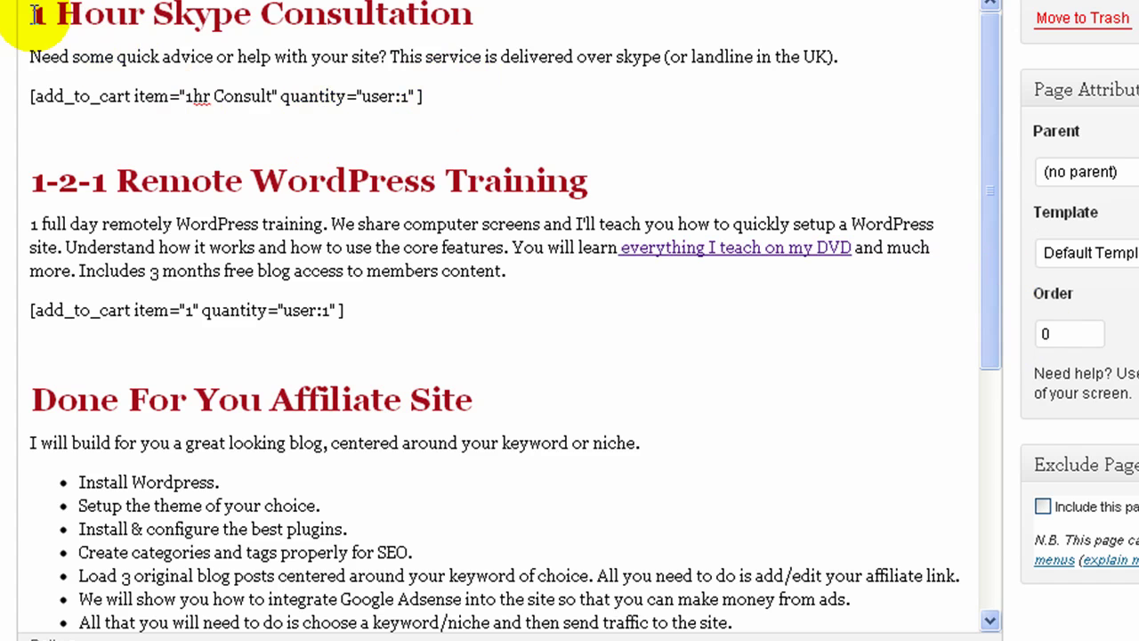
drag(449, 96, 26, 98)
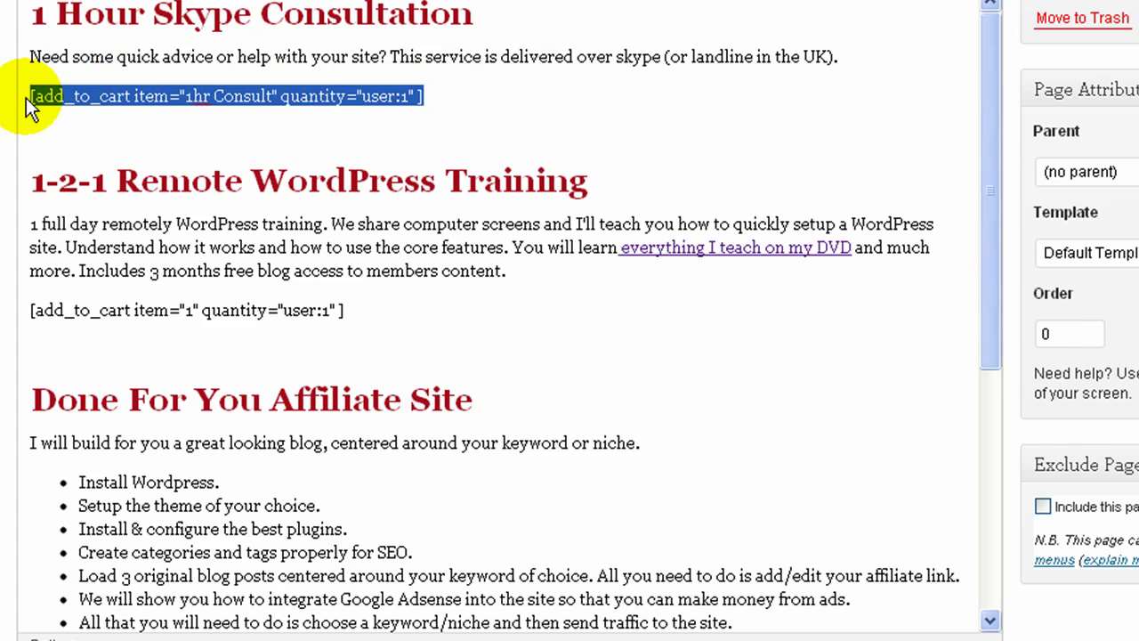
click(42, 97)
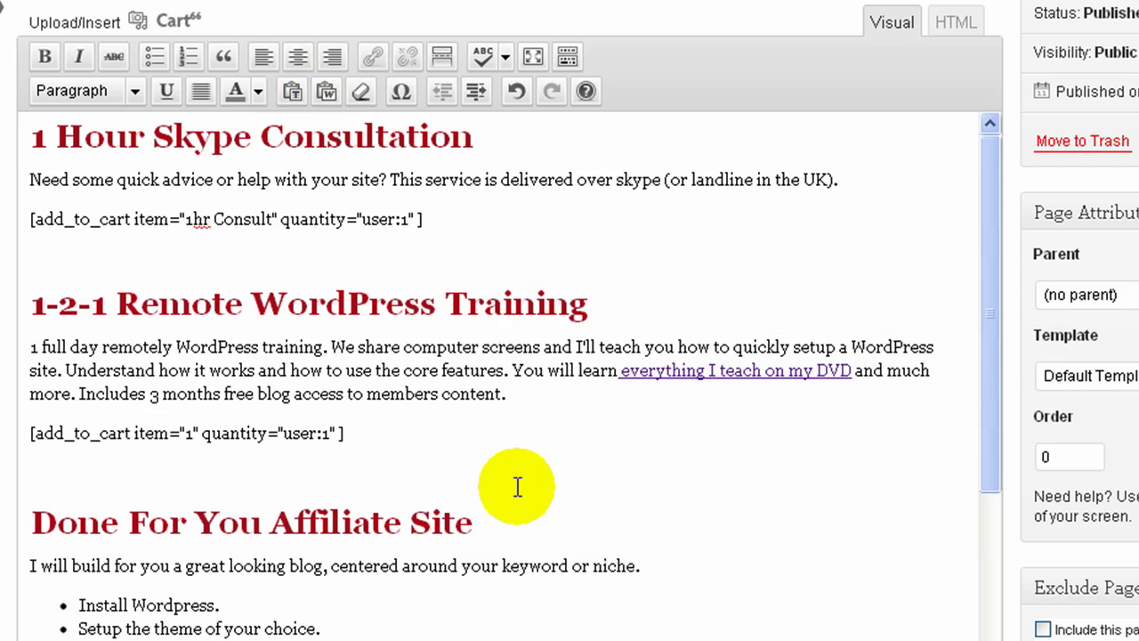
- Add a "Webinar" line followed by an empty paragraph after the Page 1 Affiliate Site shortcode at the end of the page
scroll(525, 480, down, 5)
scroll(691, 496, down, 3)
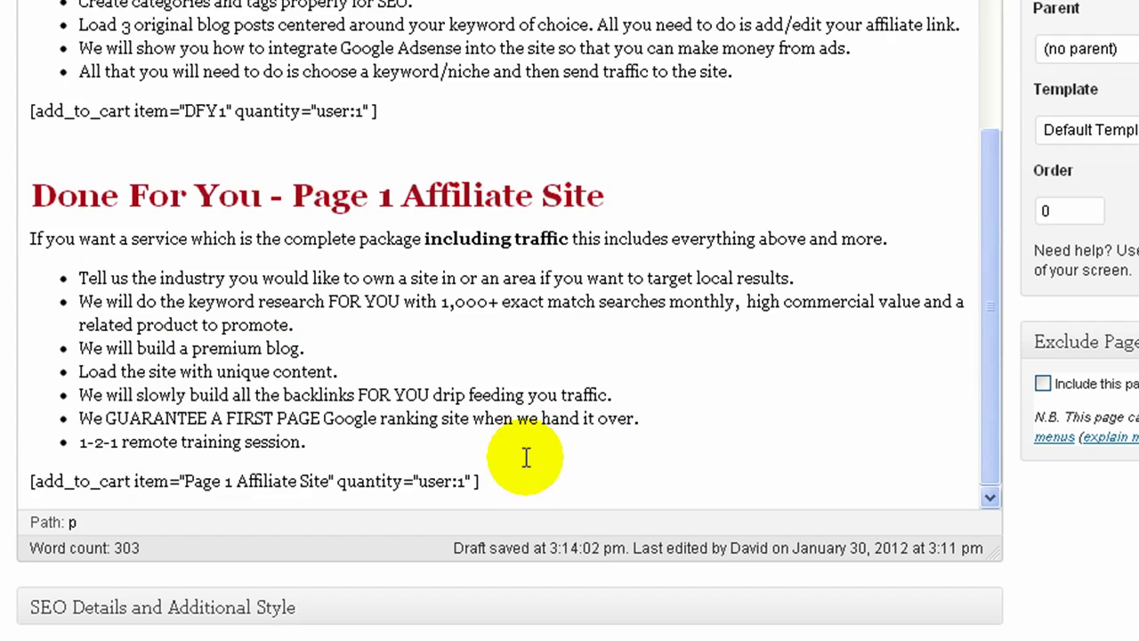
click(522, 483)
key(Return)
key(Return)
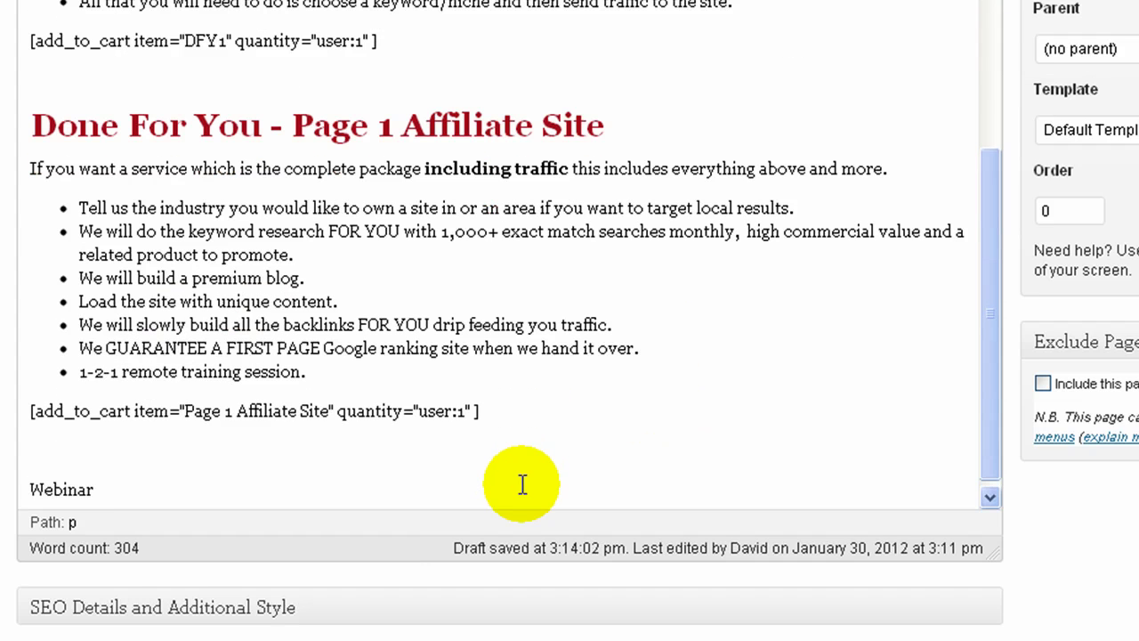
text(Webinar)
key(Return)
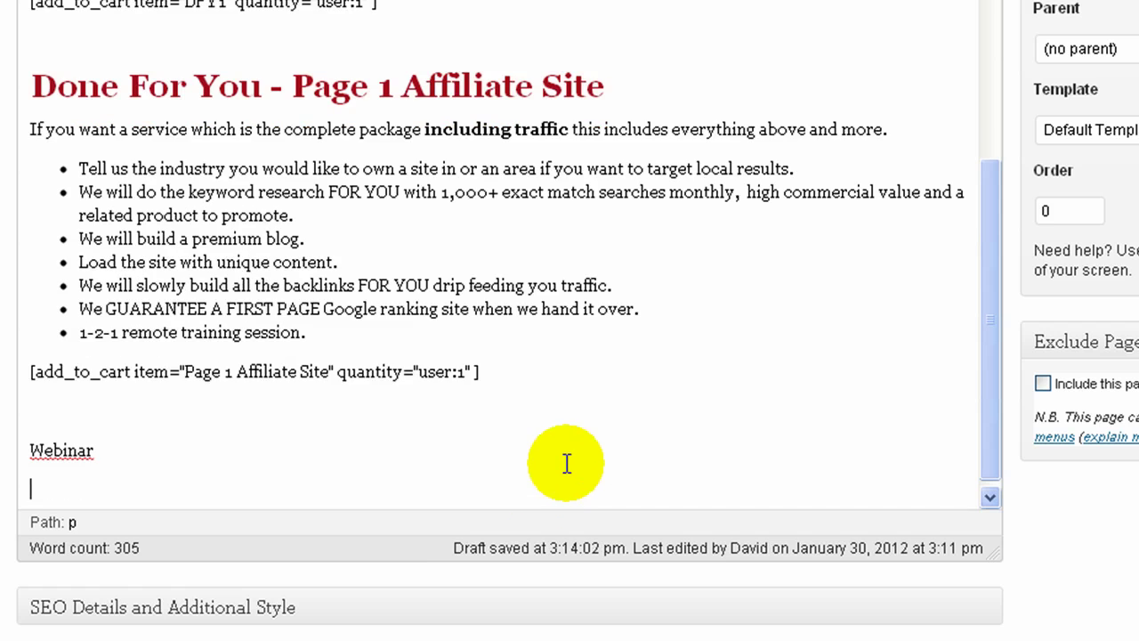
scroll(1068, 634, up, 3)
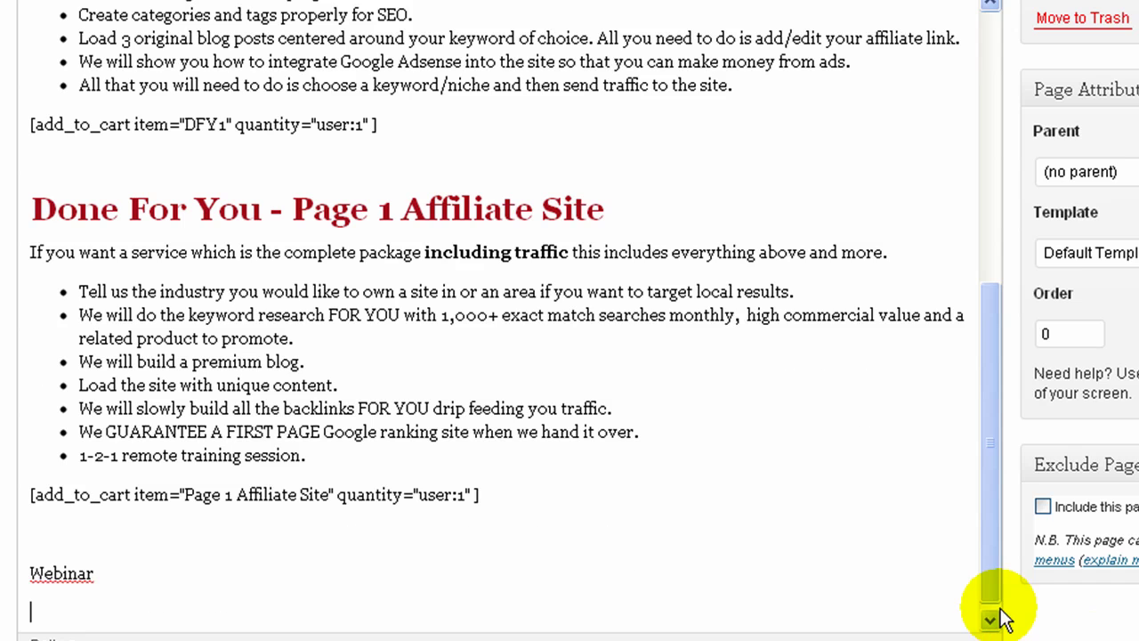
scroll(994, 559, down, 1)
scroll(1059, 623, down, 3)
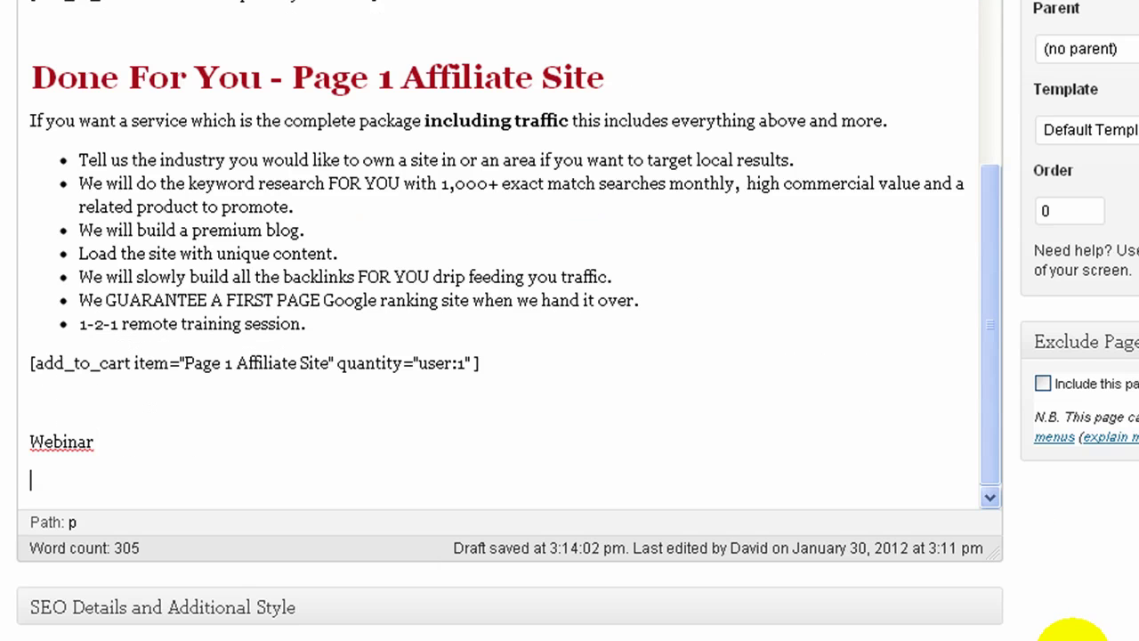
- Start adding a Cart66 product shortcode to the page and choose the Group Webinar product
scroll(1043, 610, up, 3)
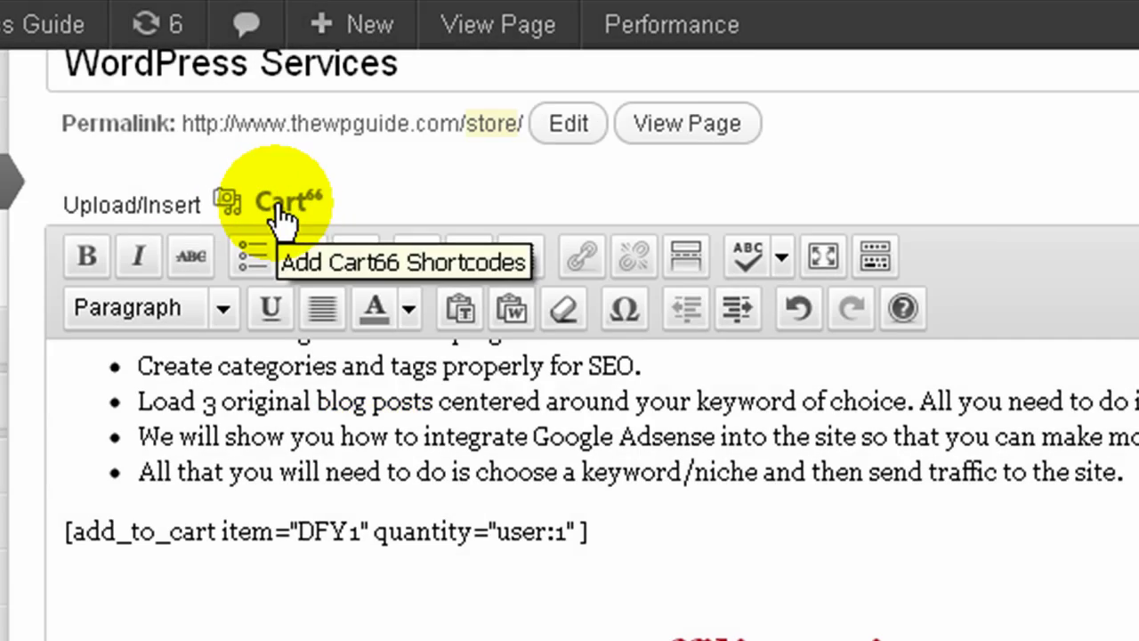
click(280, 218)
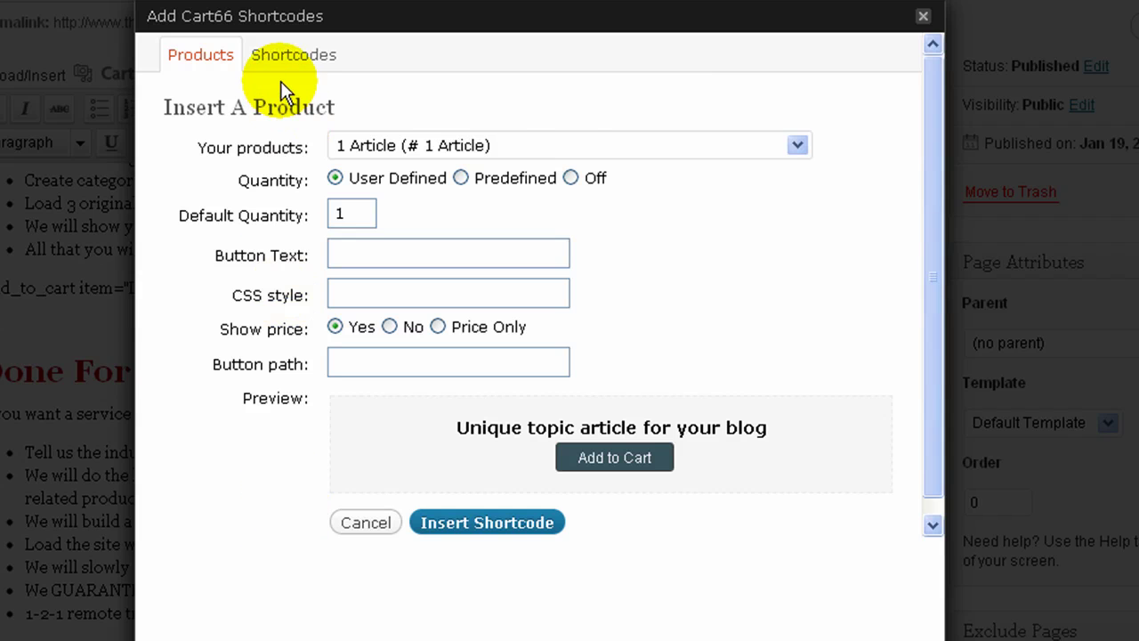
click(798, 145)
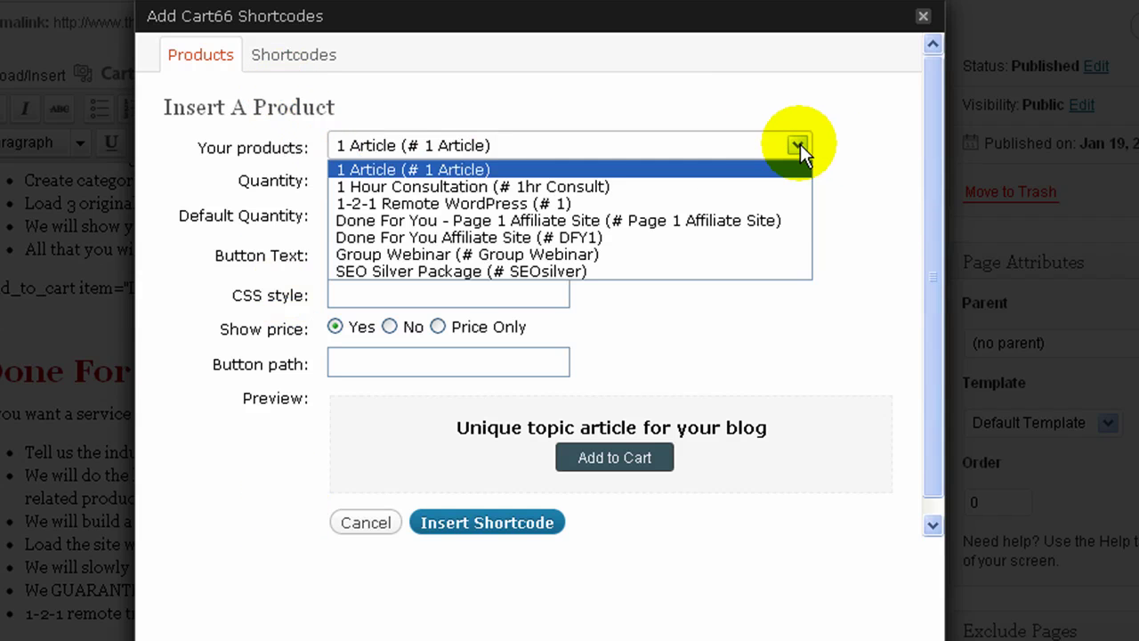
click(413, 254)
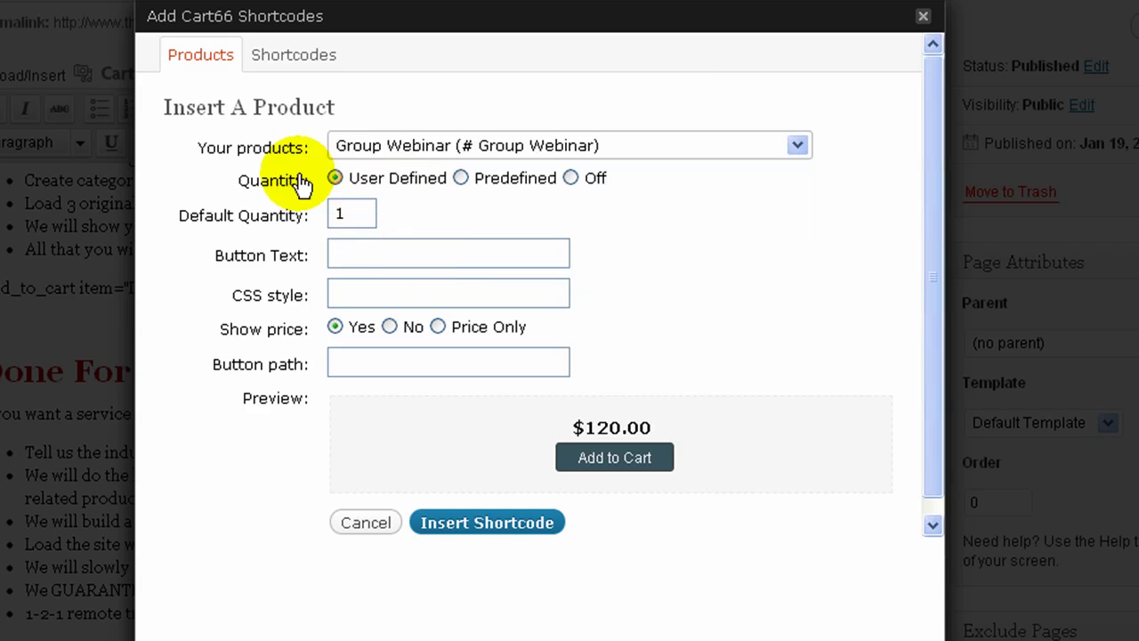
- Try the quantity options, set the quantity to Predefined, and enter "Buy it now" as the button text
click(461, 179)
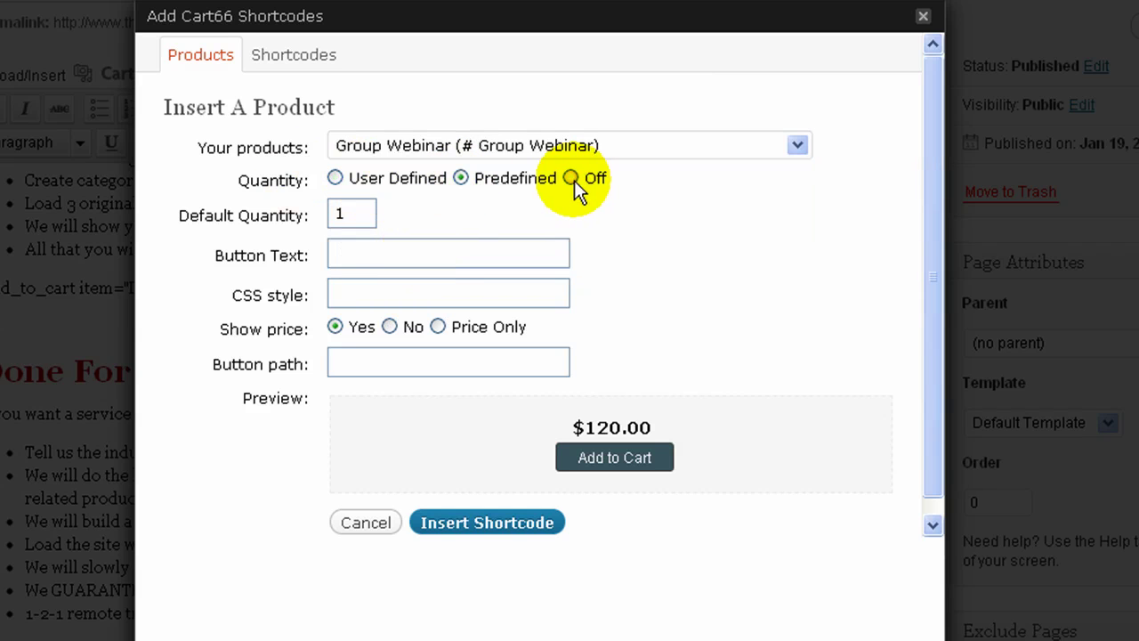
click(571, 179)
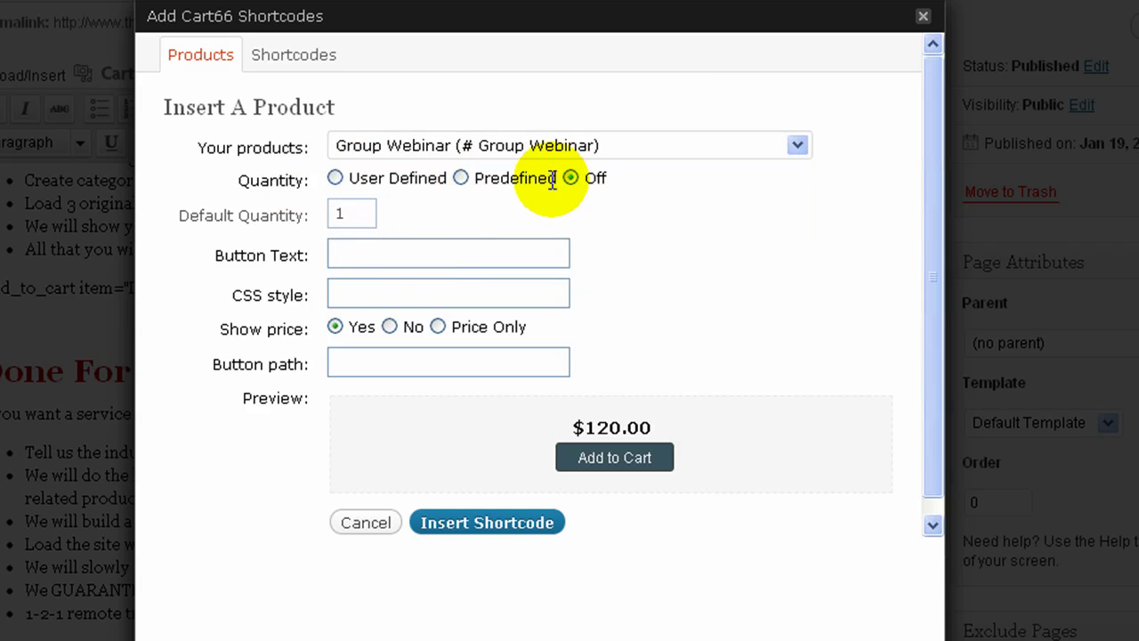
click(335, 178)
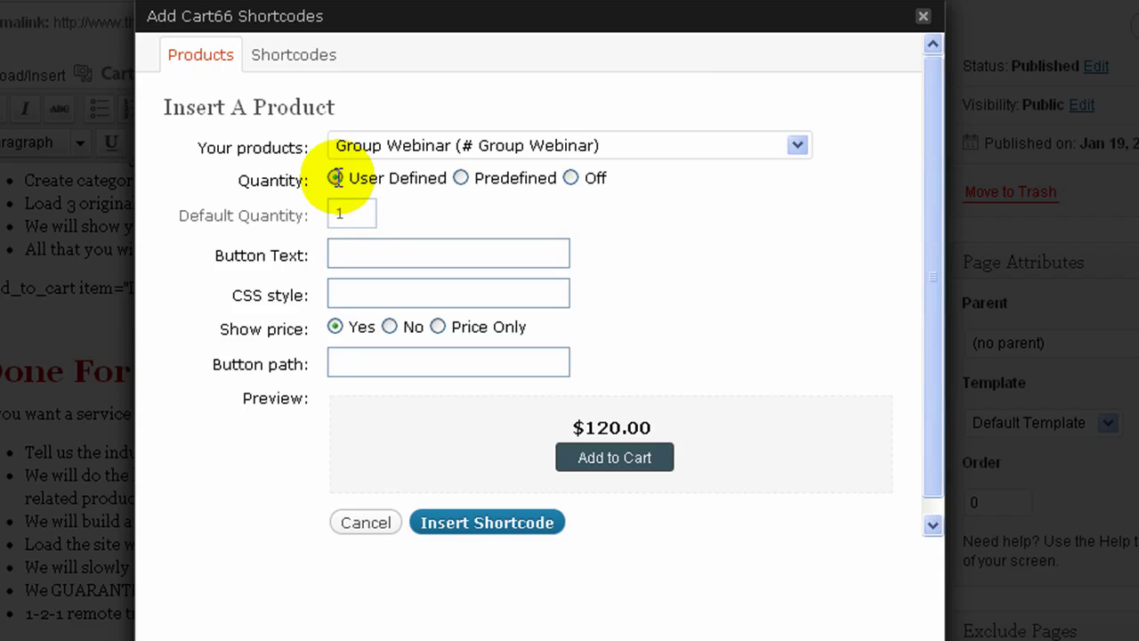
click(461, 179)
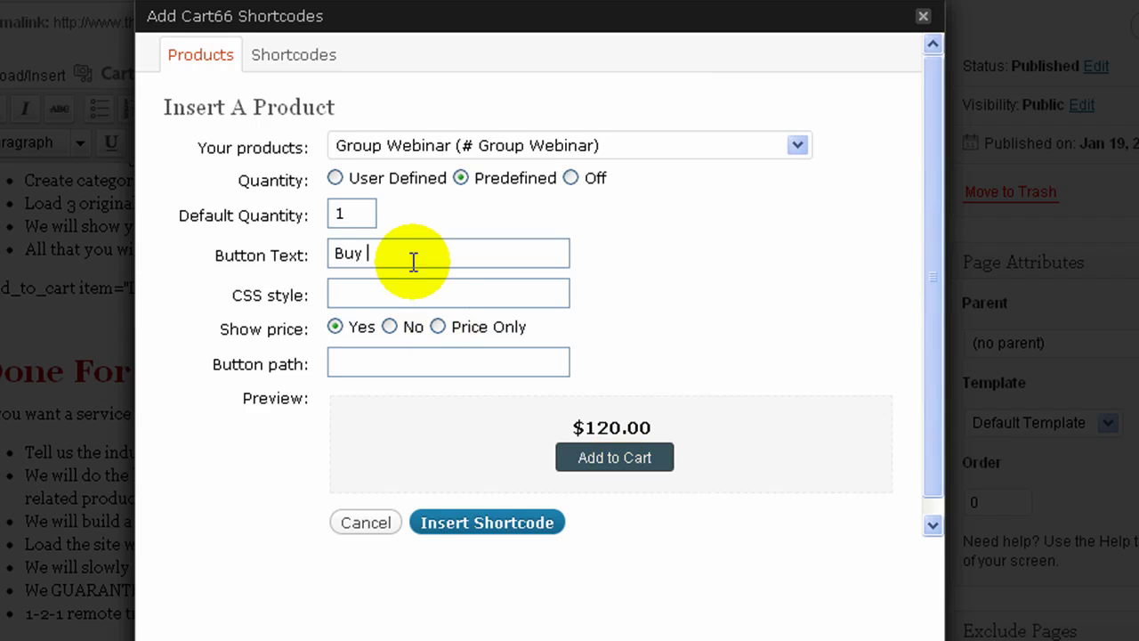
click(686, 506)
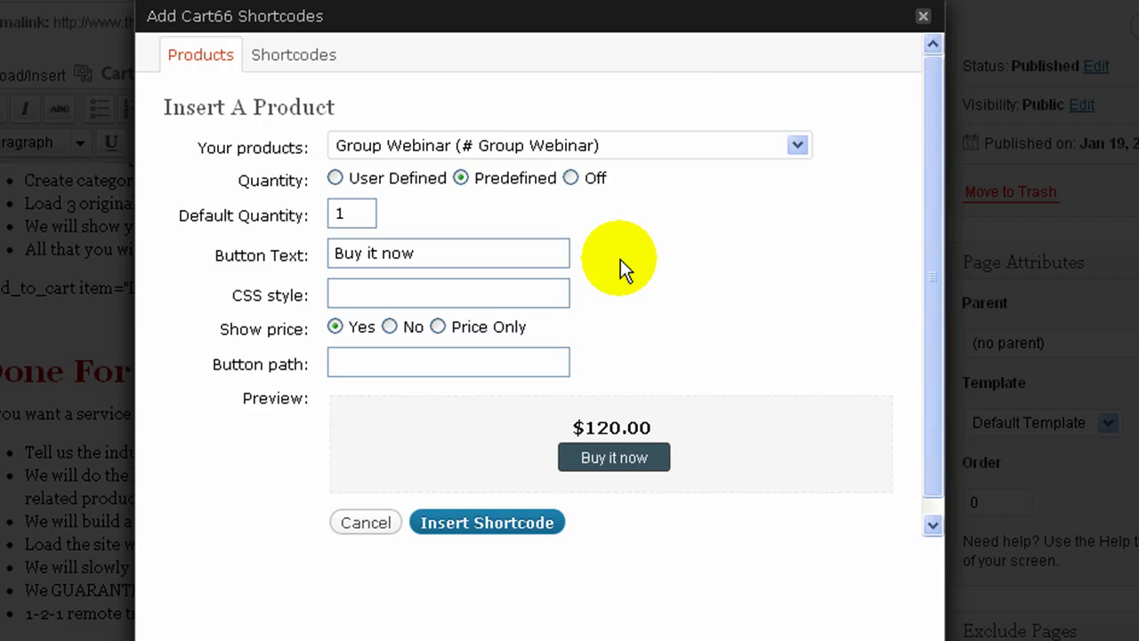
- Preview the No and Price Only options for showing the price, and set Show price back to Yes
click(452, 285)
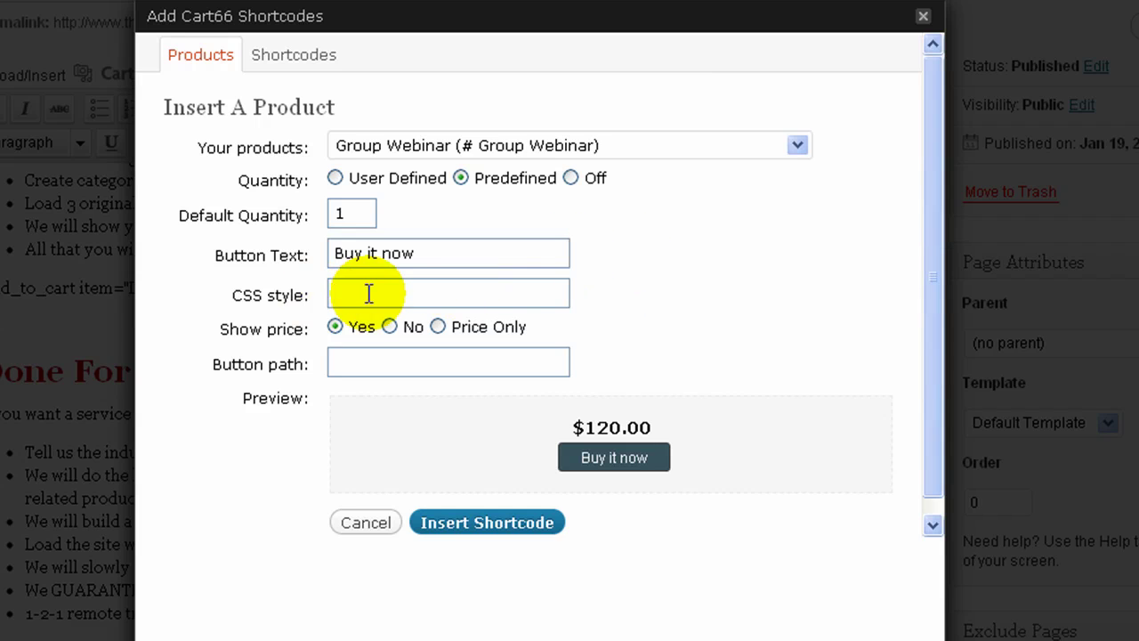
click(337, 328)
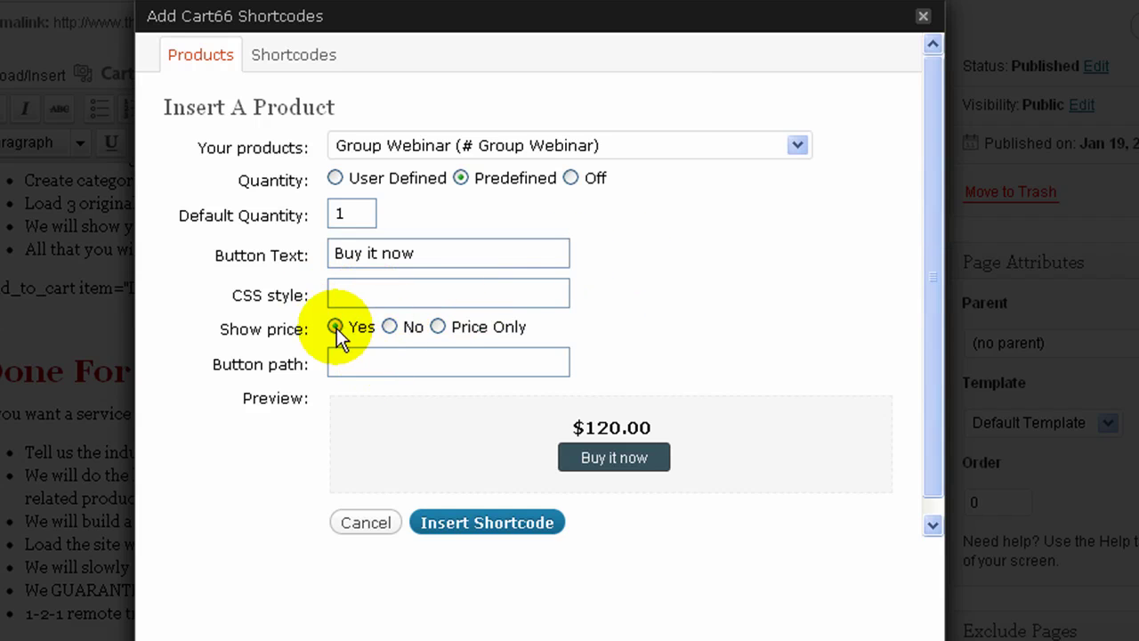
click(390, 328)
click(437, 327)
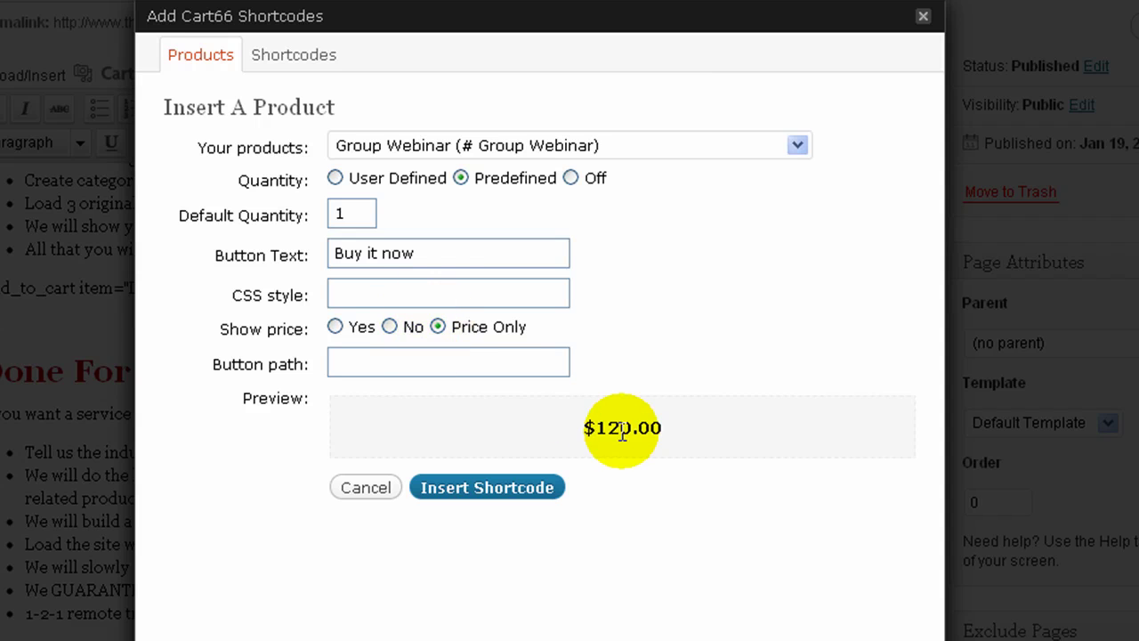
click(337, 327)
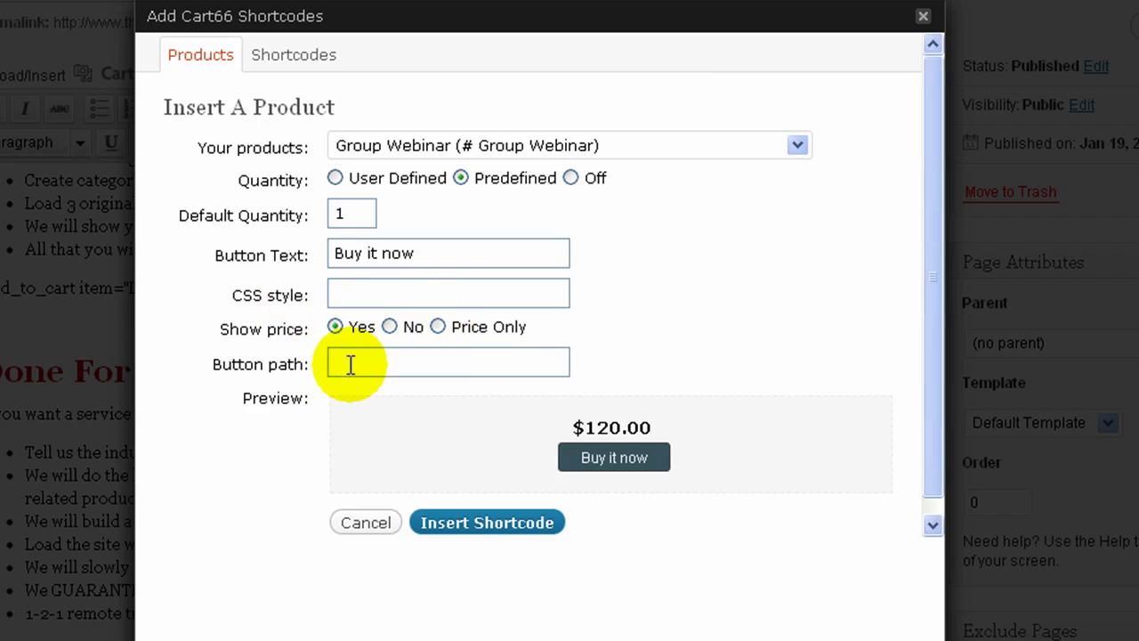
- Leave the button path blank and insert the Group Webinar shortcode under the Webinar line on the page
click(420, 360)
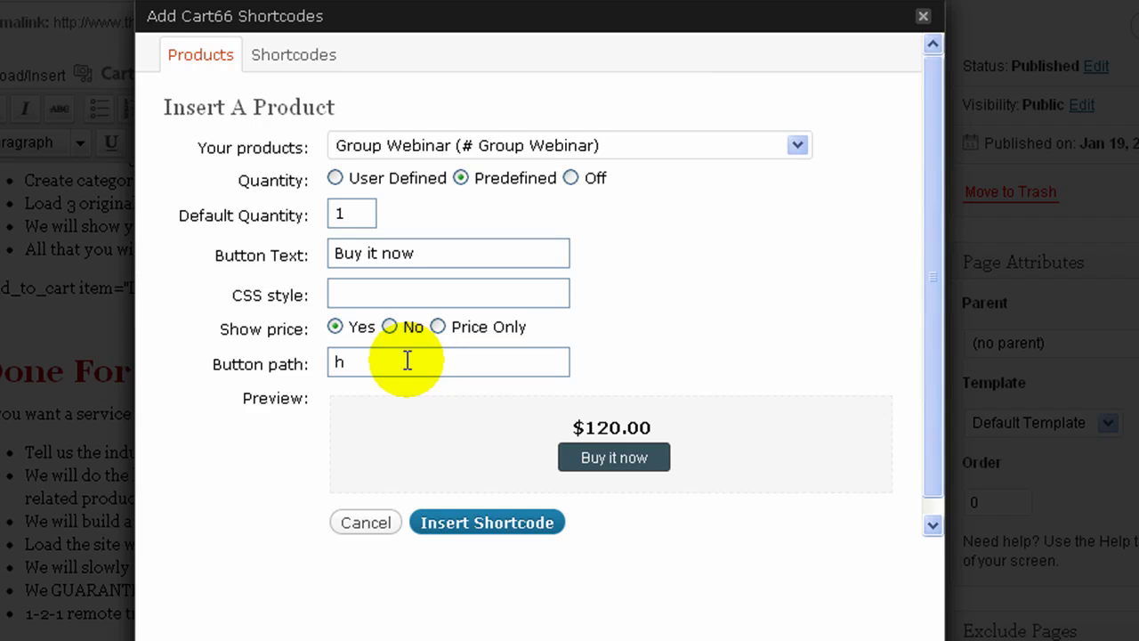
key(BackSpace)
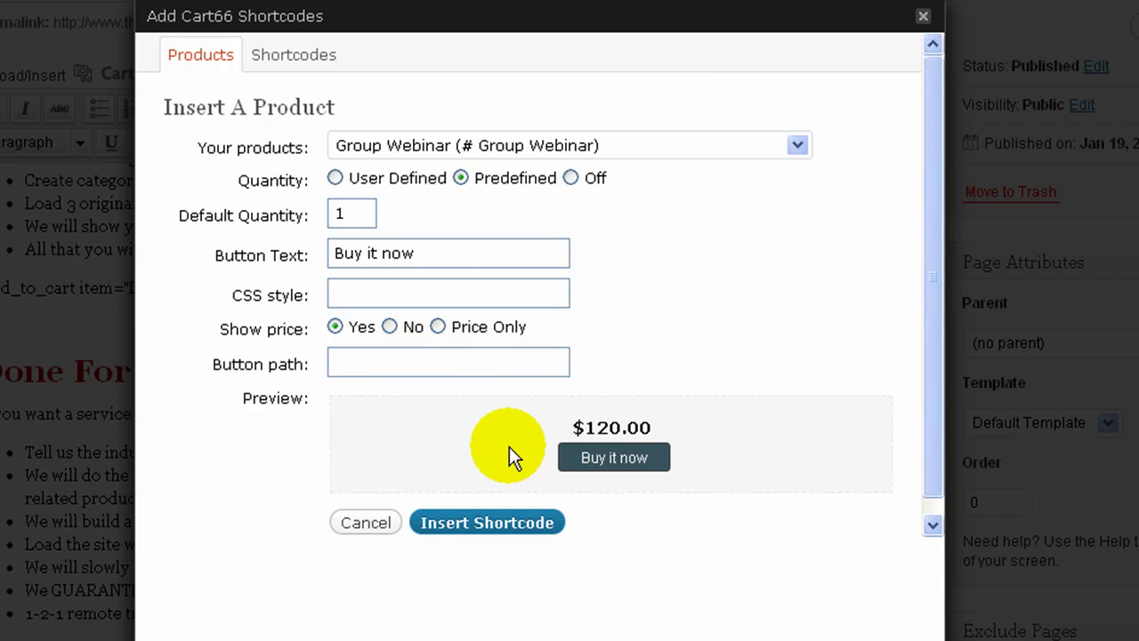
click(488, 525)
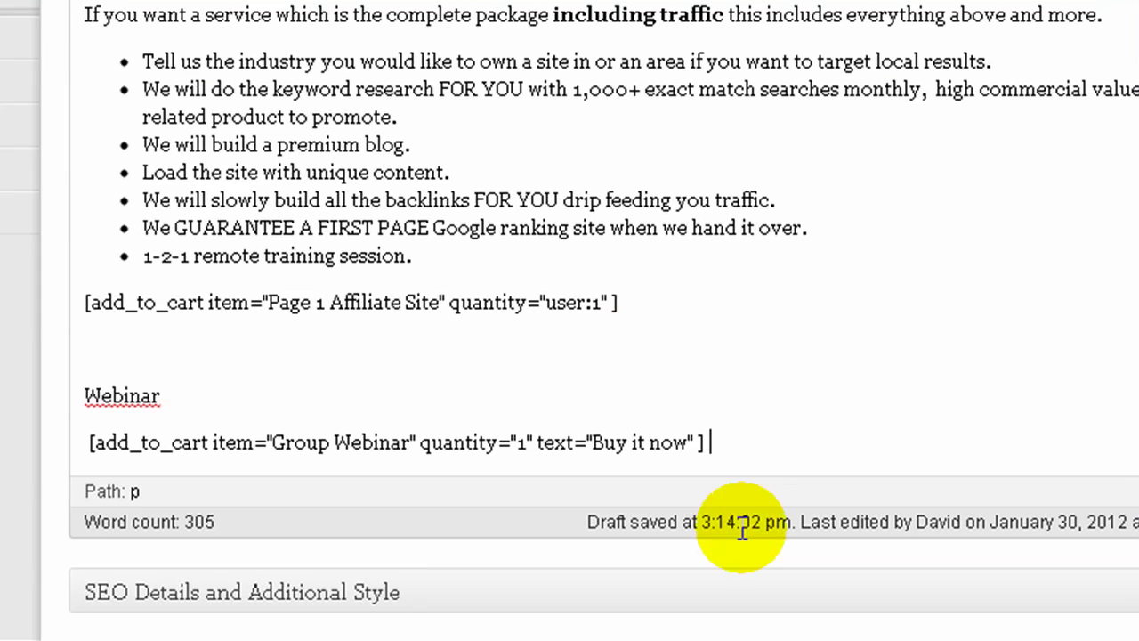
drag(725, 441, 56, 433)
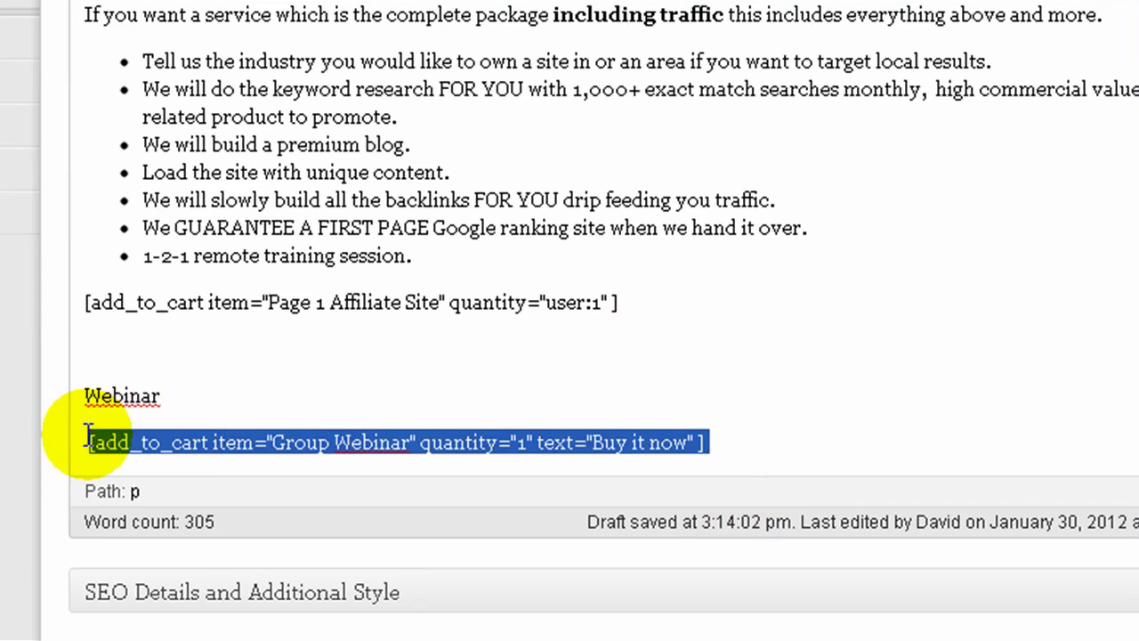
click(382, 441)
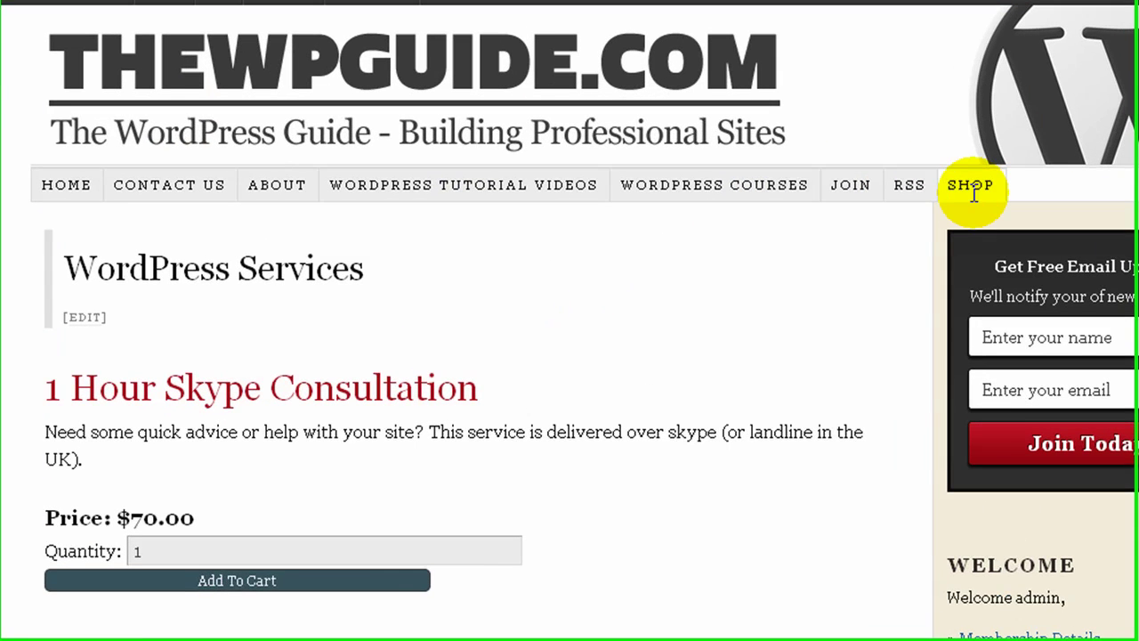
- Examine the products, prices, quantity boxes and cart buttons on the live WordPress Services page, down to the Page 1 Affiliate Site offer
scroll(676, 316, down, 3)
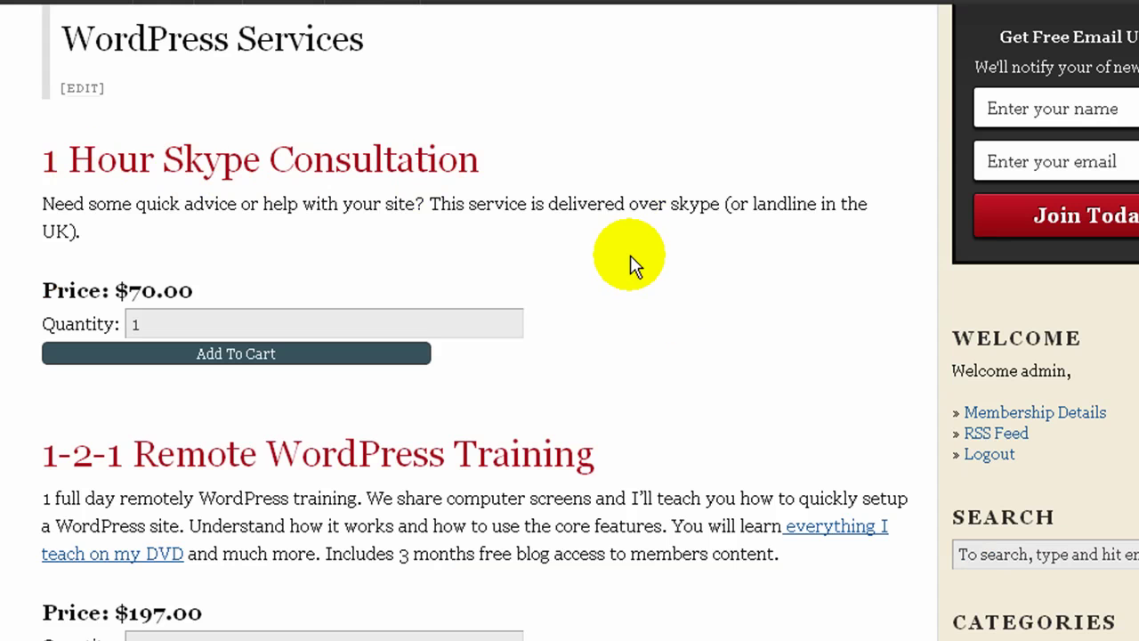
scroll(628, 259, up, 2)
scroll(627, 258, down, 2)
scroll(1098, 285, down, 5)
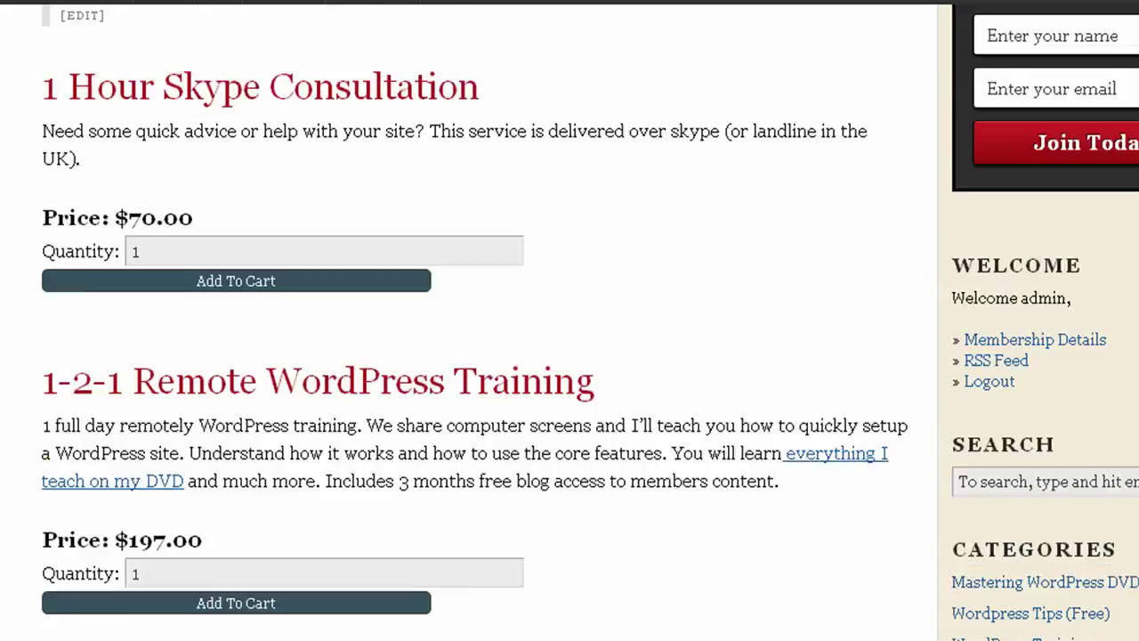
scroll(570, 320, down, 6)
scroll(570, 320, up, 2)
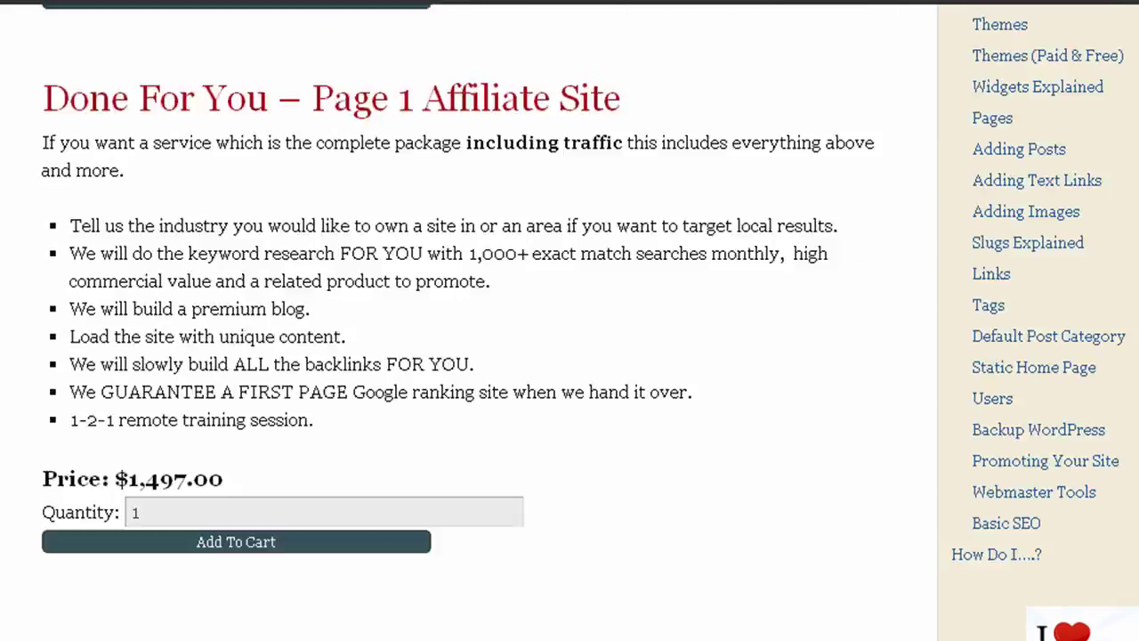
scroll(570, 320, up, 9)
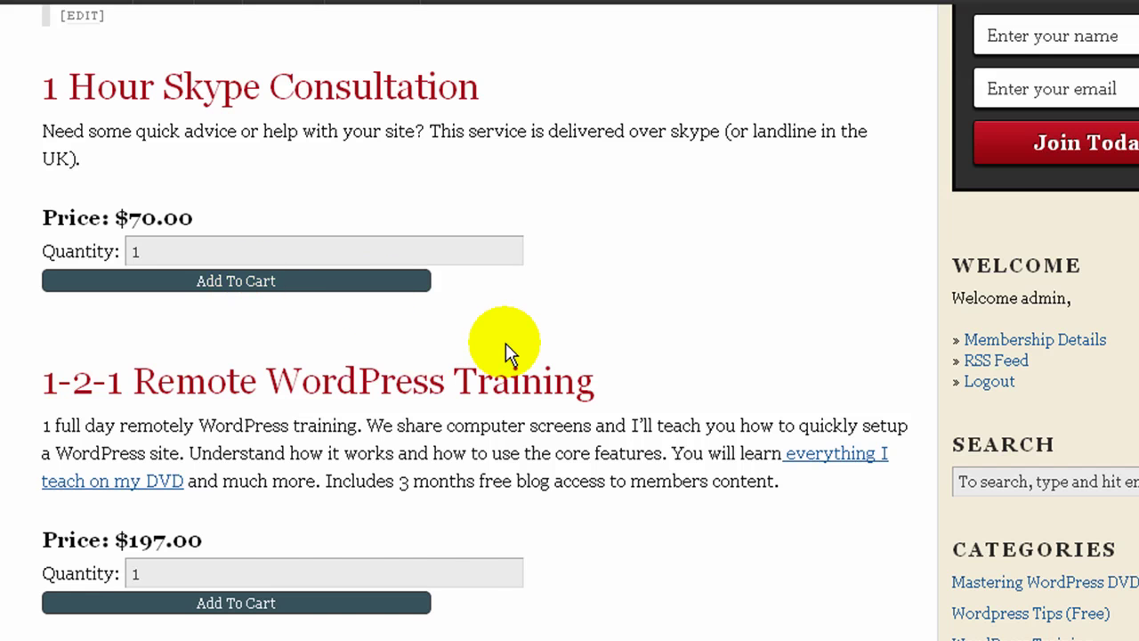
scroll(509, 355, up, 1)
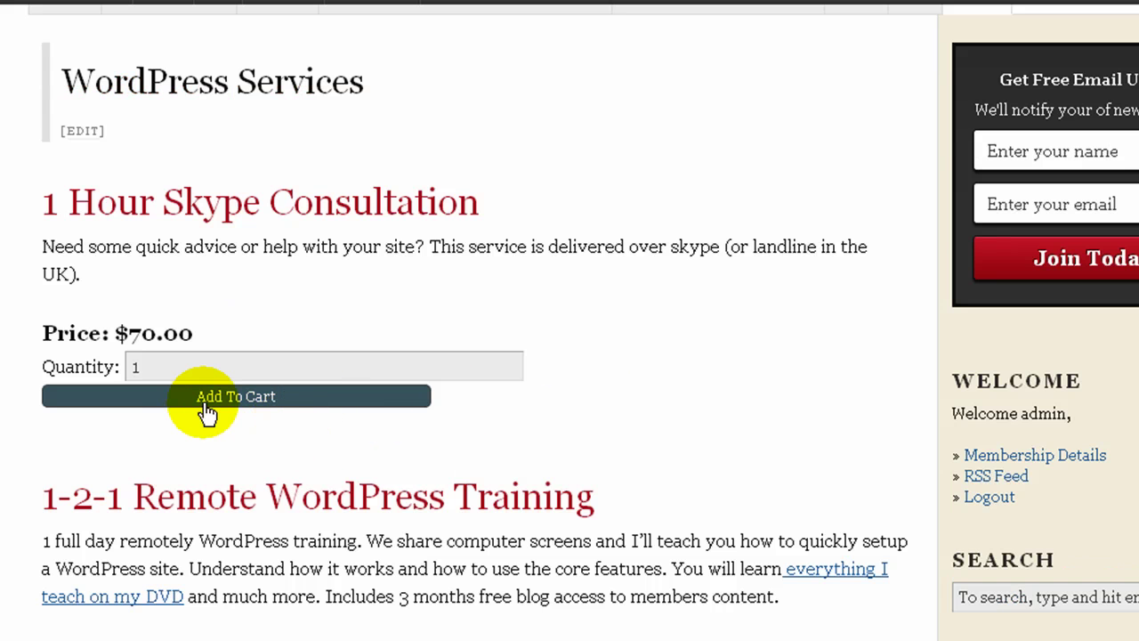
- Set the quantity of the 1 Hour Skype Consultation to 2 and add it to the shopping cart
double_click(175, 365)
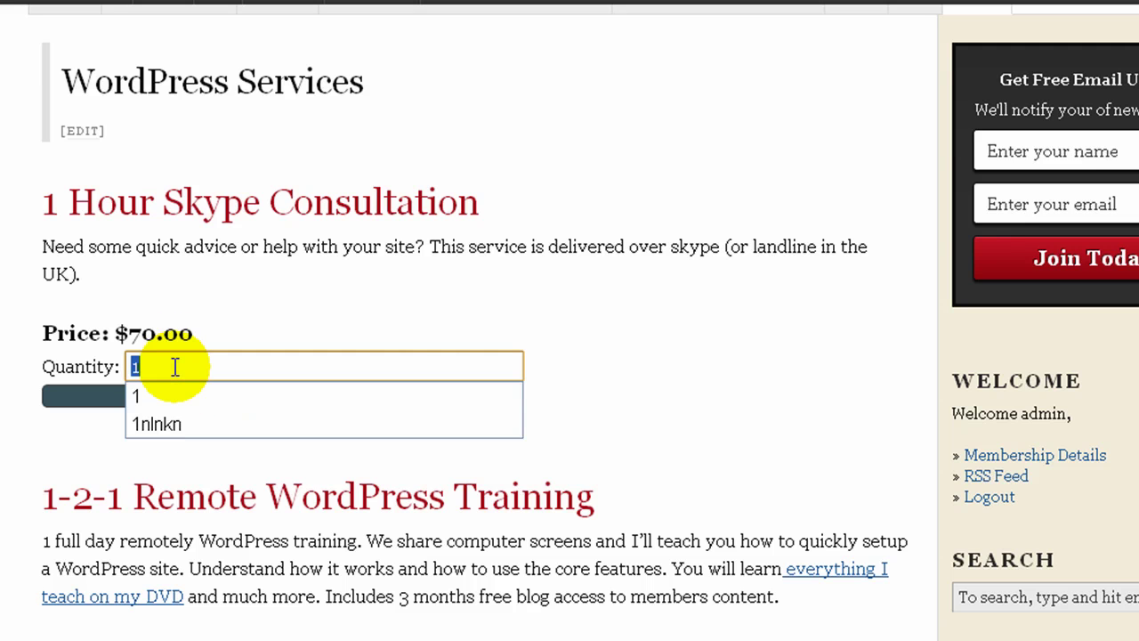
click(525, 394)
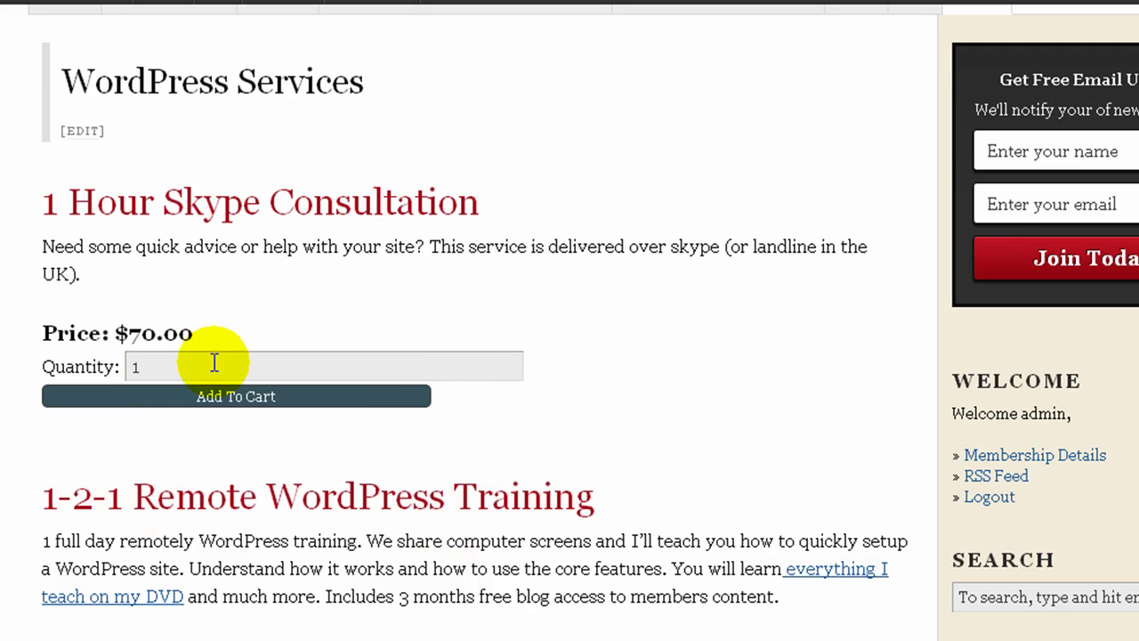
double_click(184, 365)
click(683, 369)
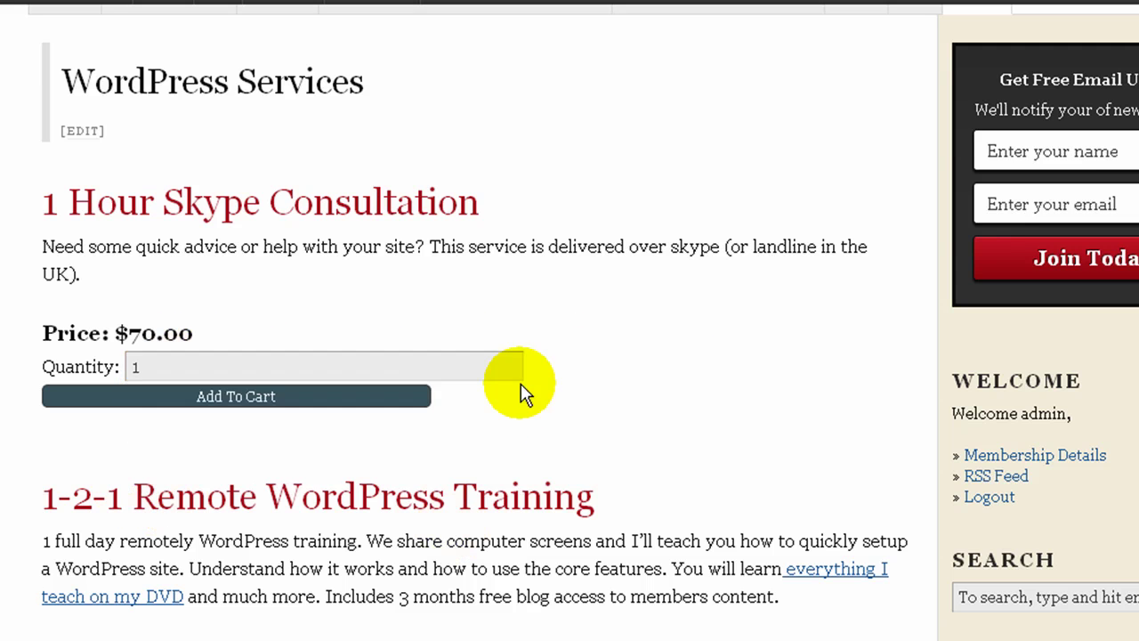
double_click(173, 365)
text(2)
click(634, 354)
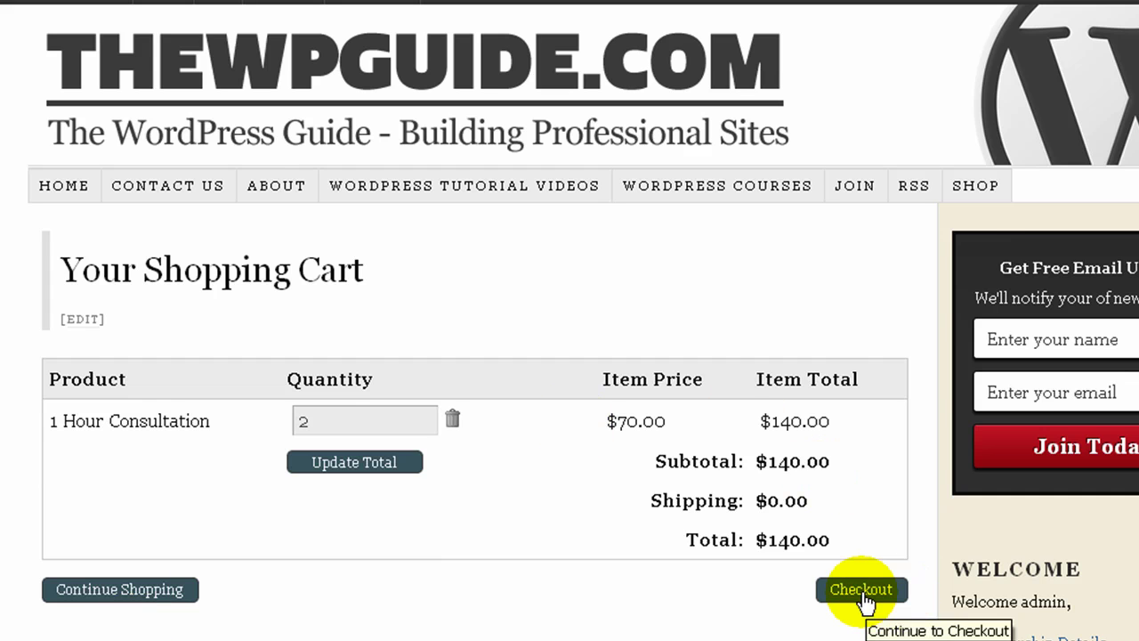
- Check out the cart as far as the PayPal payment page and return to the site's Shop page
click(863, 602)
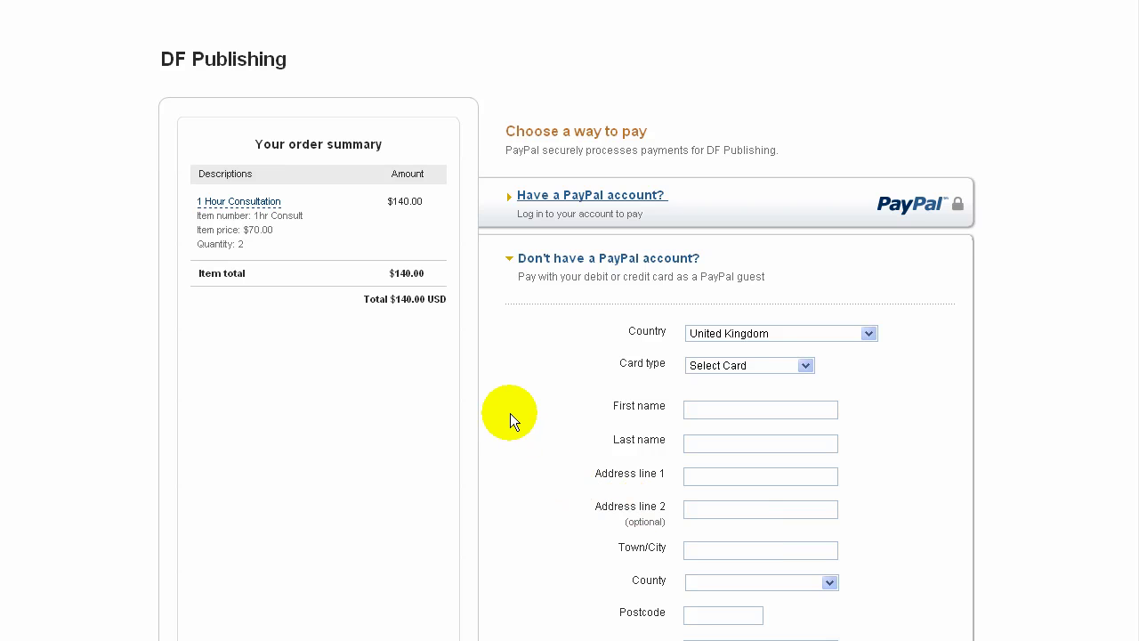
key(alt+Left)
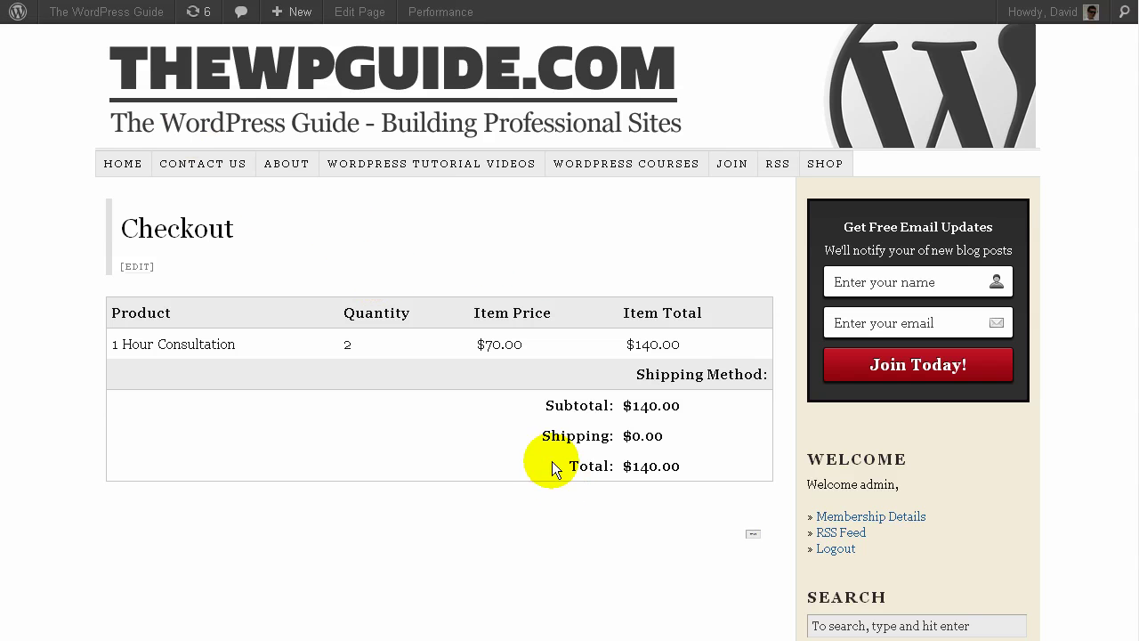
click(821, 160)
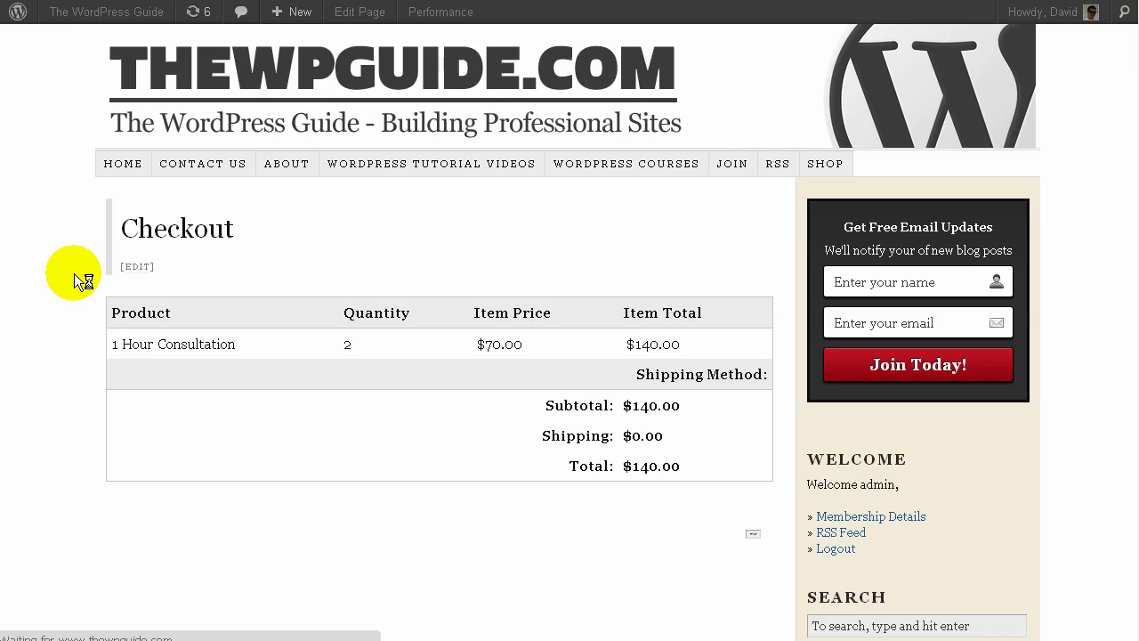